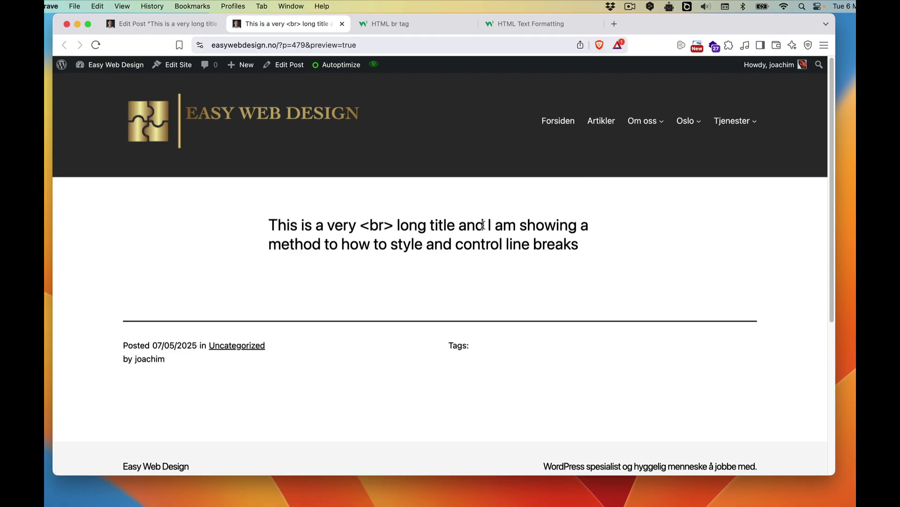
# Reload the post preview and inspect the title's markup in the code editor, enlarging the title box, before returning to the visual editor
pyautogui.click(96, 44)
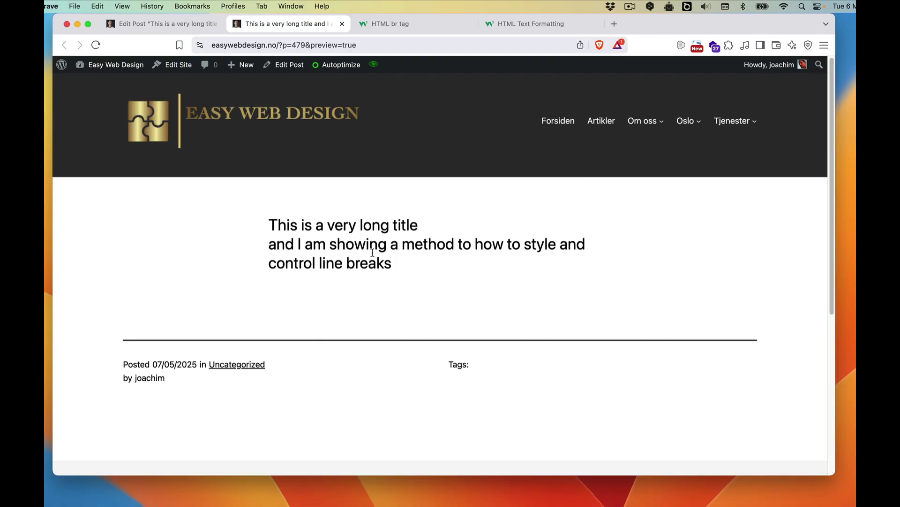
pyautogui.click(185, 26)
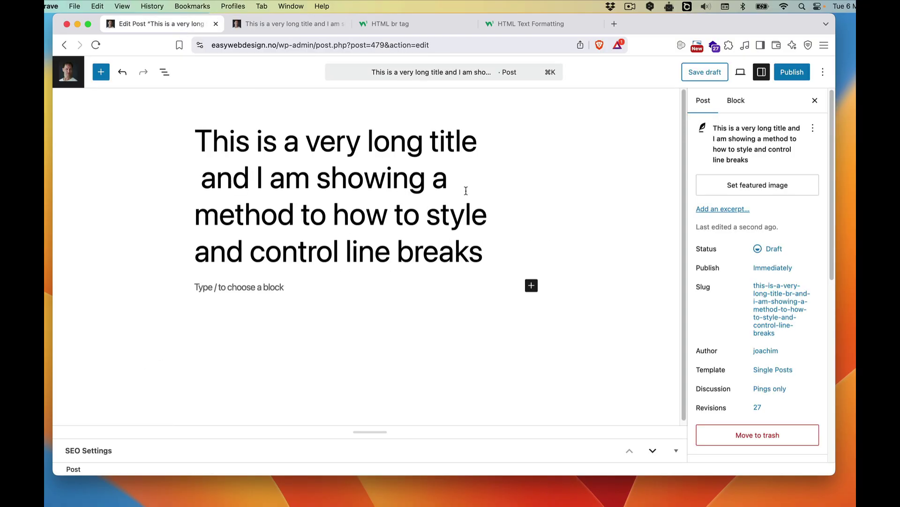
pyautogui.click(824, 73)
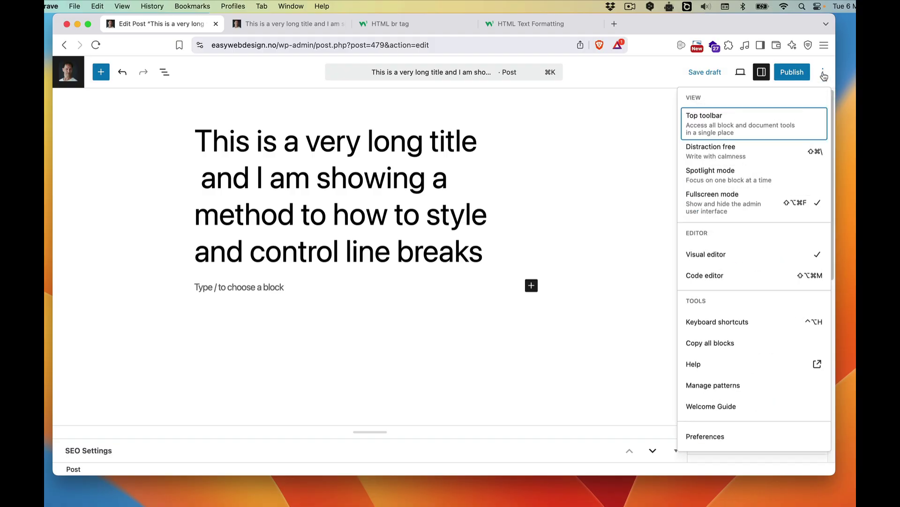
pyautogui.click(744, 275)
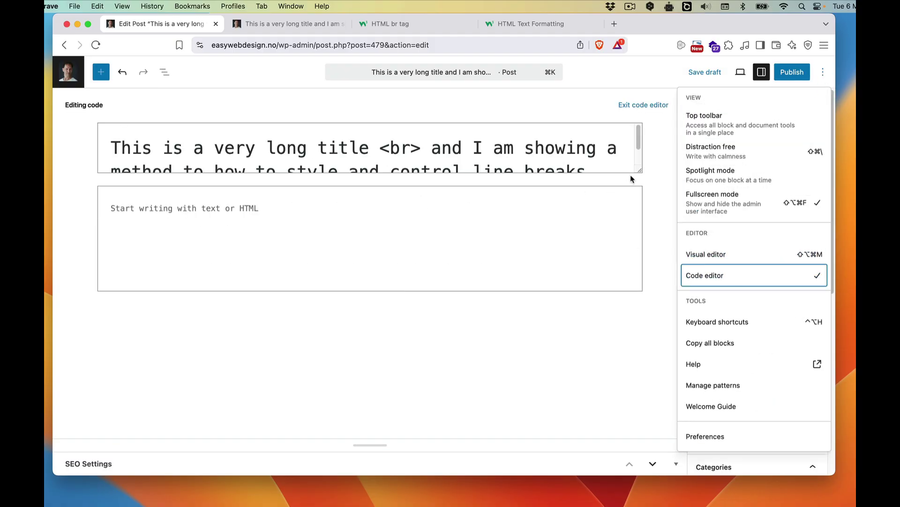
pyautogui.moveTo(637, 171); pyautogui.dragTo(617, 228)
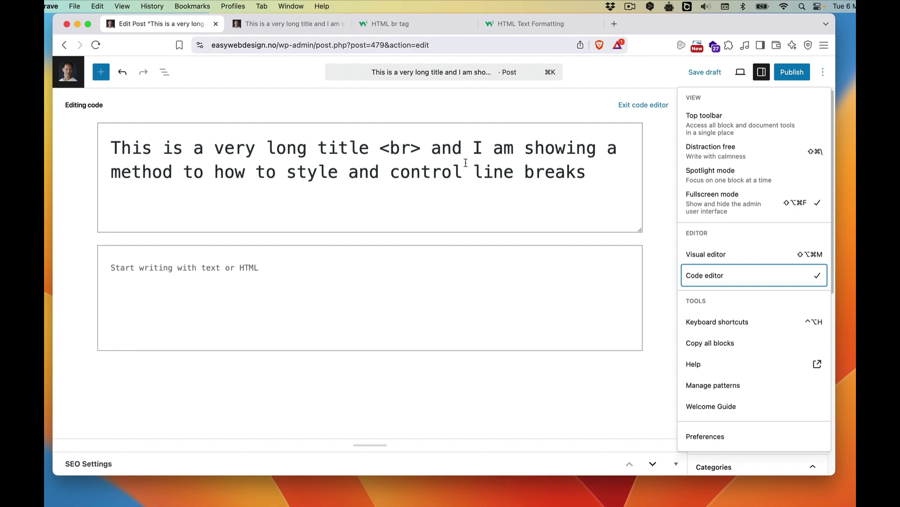
pyautogui.click(640, 104)
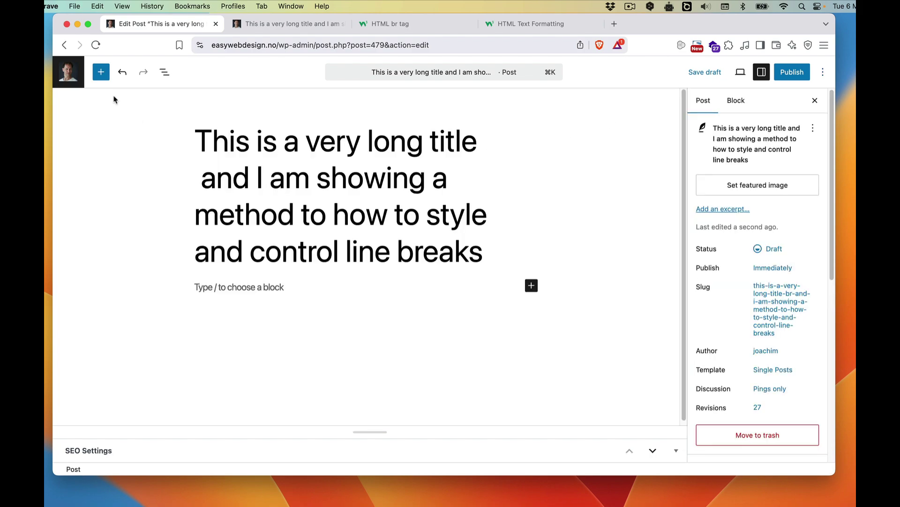
# From the posts list, quick-edit the "This is a very long title" draft to add a <br> after "showing a method" and update it
pyautogui.click(68, 72)
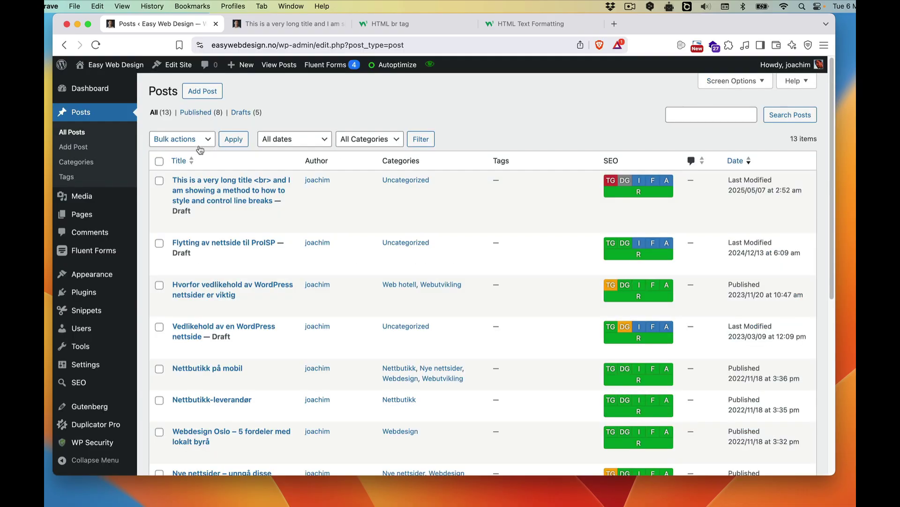
pyautogui.moveTo(244, 266)
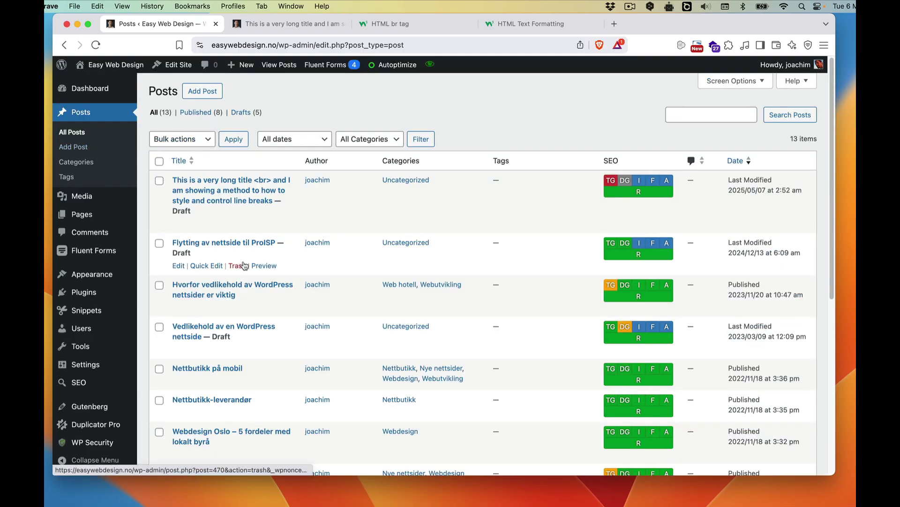
pyautogui.moveTo(234, 193)
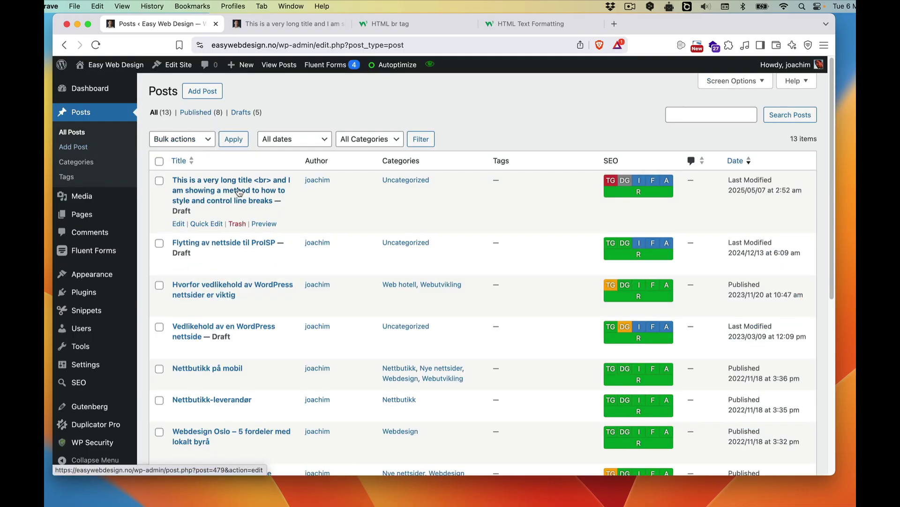
pyautogui.click(207, 224)
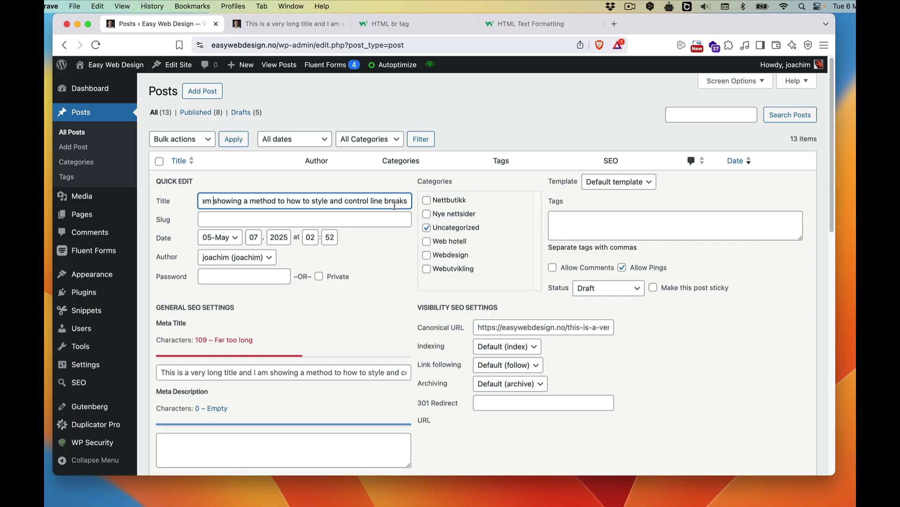
pyautogui.write('<br> and I am showing a method to how')
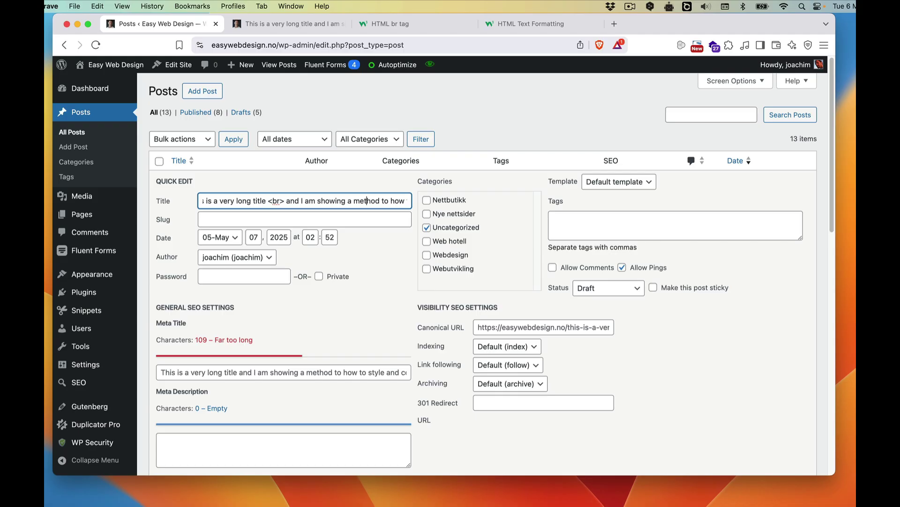
pyautogui.write(' <br>')
pyautogui.scroll(-2, 409, 283)
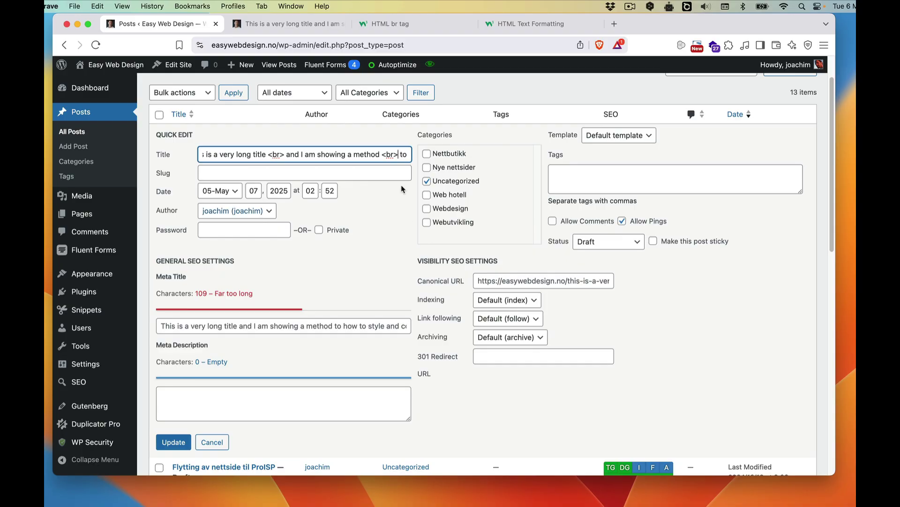
pyautogui.click(175, 442)
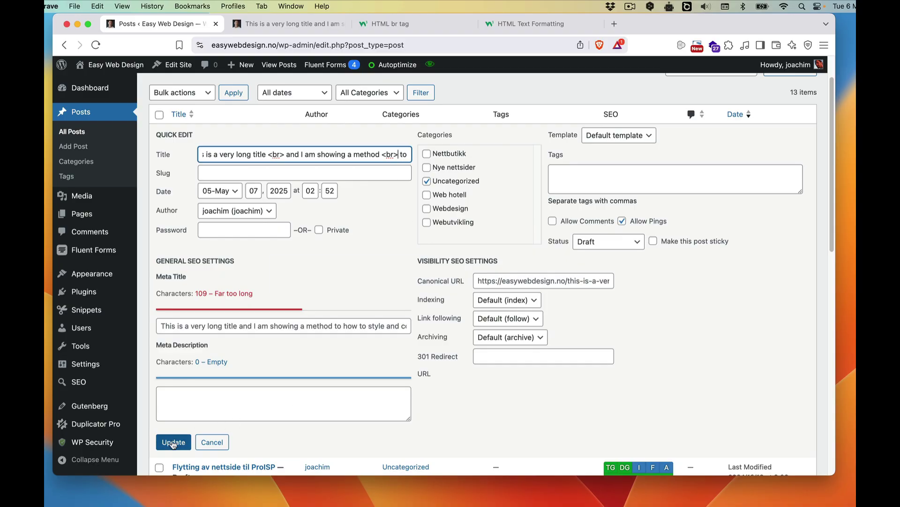
pyautogui.scroll(2, 353, 315)
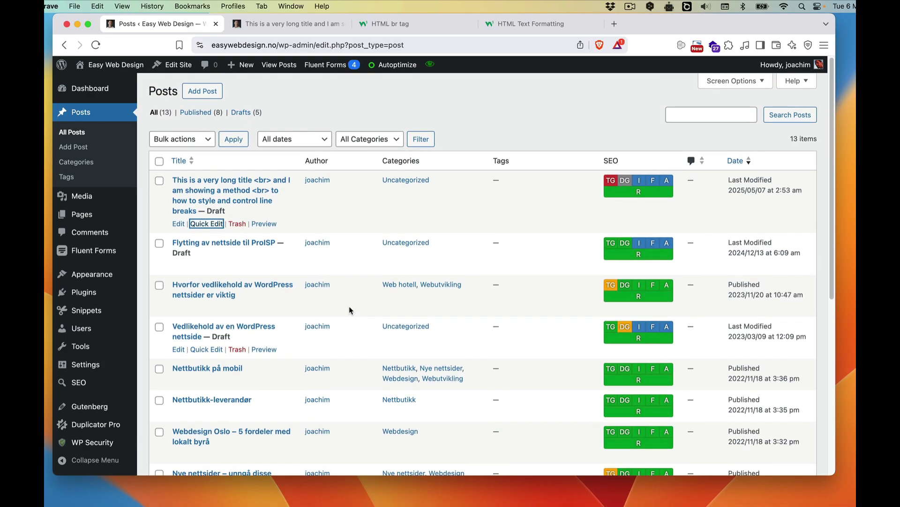
# Preview the updated draft post to check the title's line breaks and make the browser window slightly wider and shorter
pyautogui.press('Tab')
pyautogui.press('Tab')
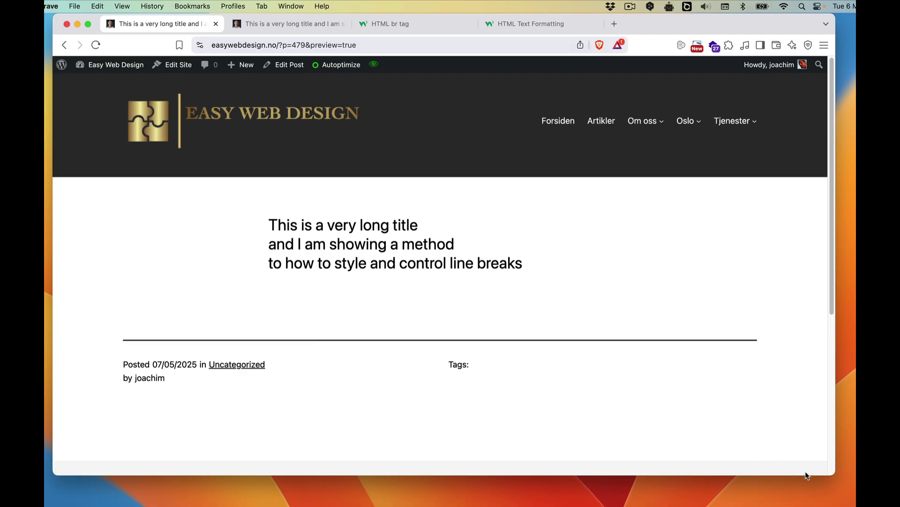
pyautogui.moveTo(831, 477); pyautogui.dragTo(840, 459)
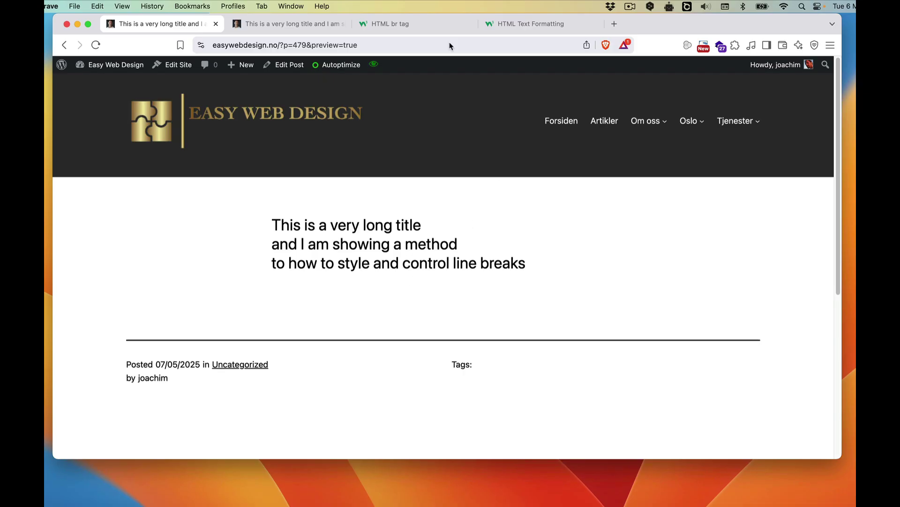
# Read the W3Schools HTML <br> tag page, including its example, definition and usage notes
pyautogui.click(408, 24)
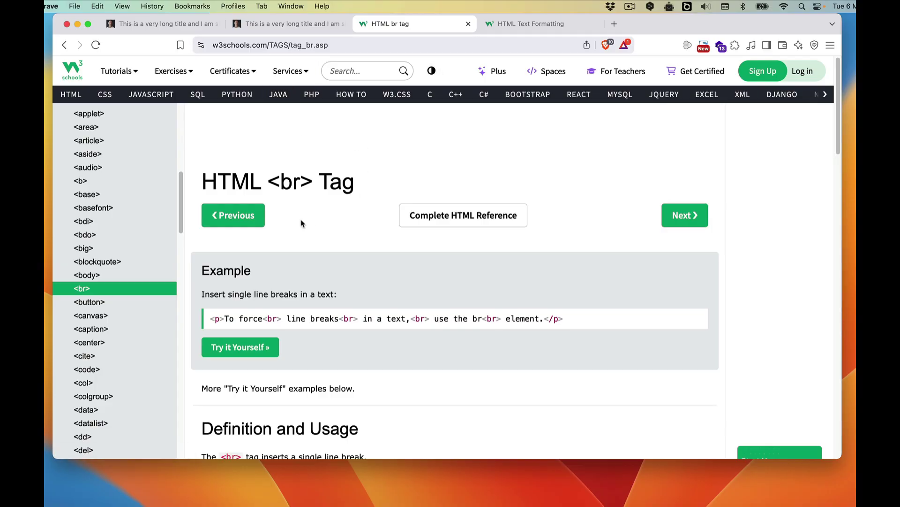
pyautogui.scroll(-3, 375, 286)
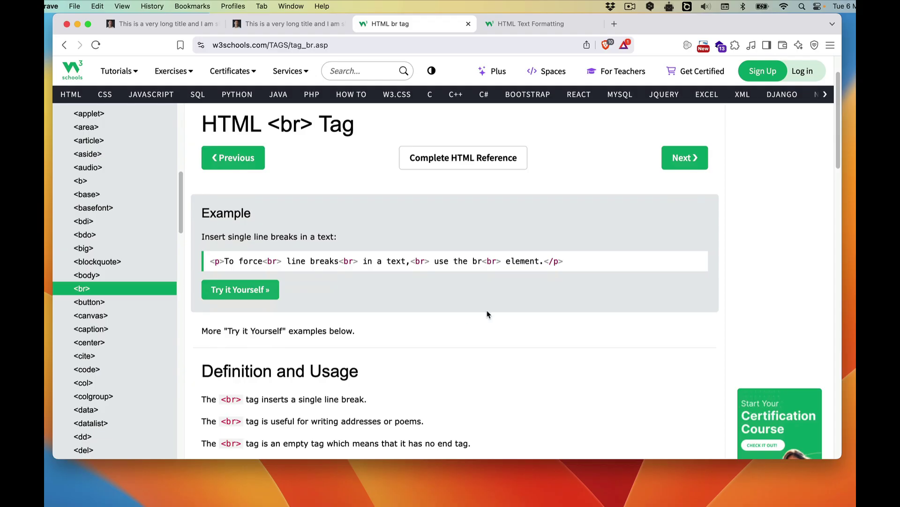
pyautogui.scroll(-3, 401, 295)
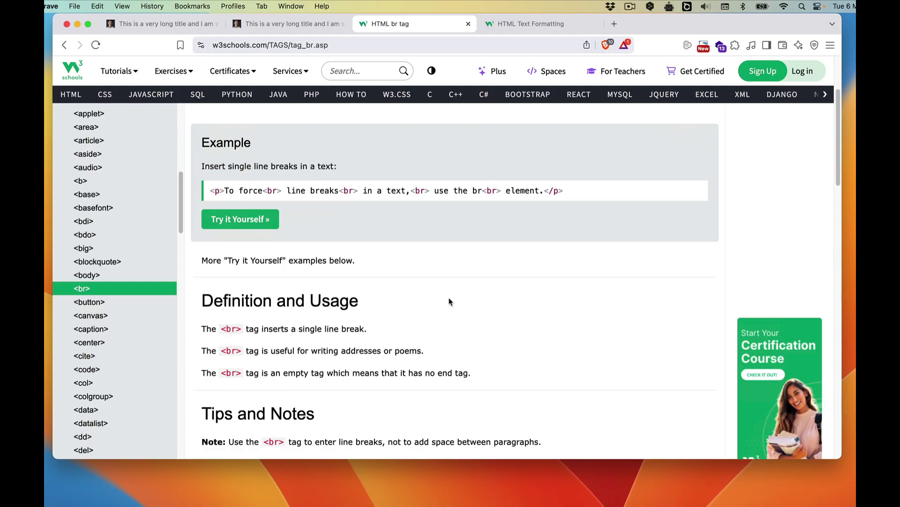
pyautogui.scroll(-2, 427, 359)
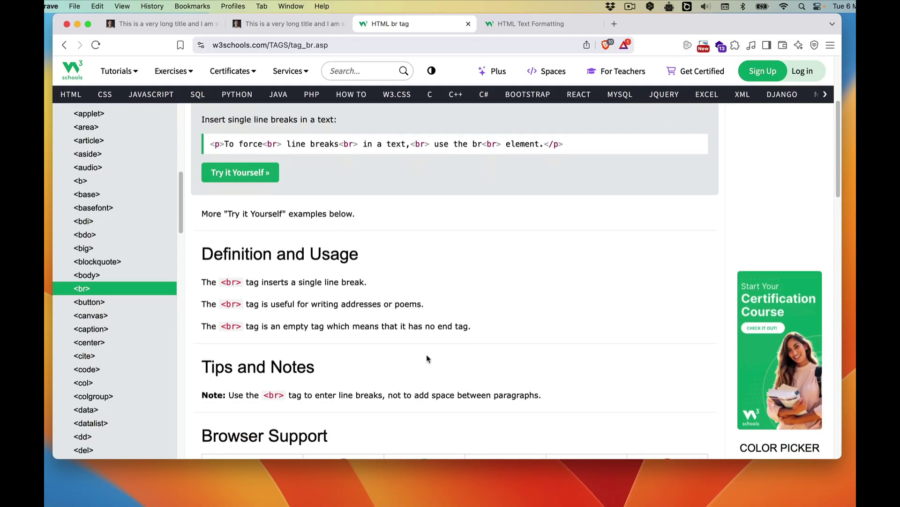
pyautogui.scroll(8, 427, 358)
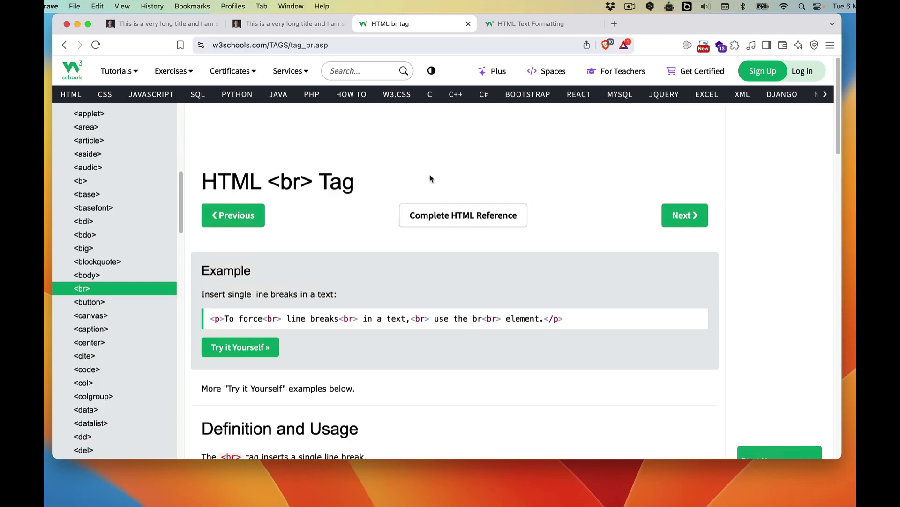
# Examine the list of HTML formatting elements on the W3Schools text formatting page and highlight the <strong> entry
pyautogui.click(518, 26)
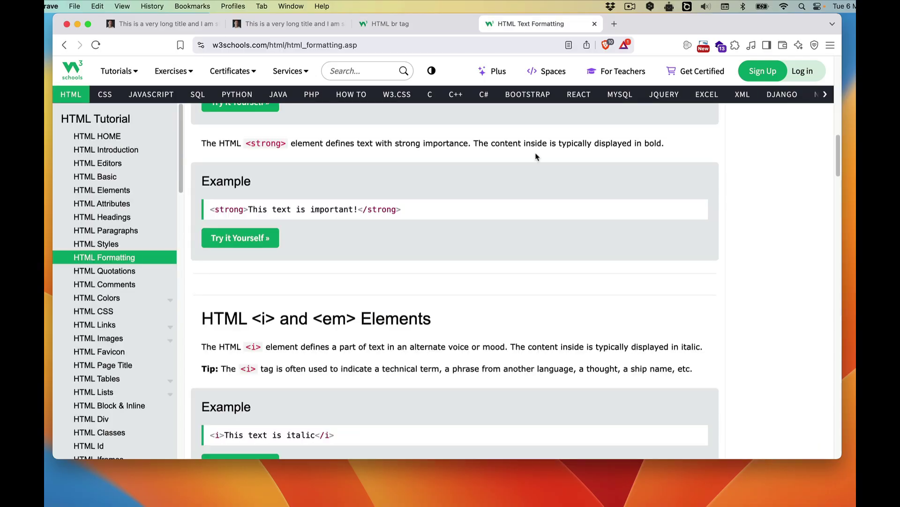
pyautogui.scroll(5, 663, 266)
pyautogui.scroll(5, 663, 267)
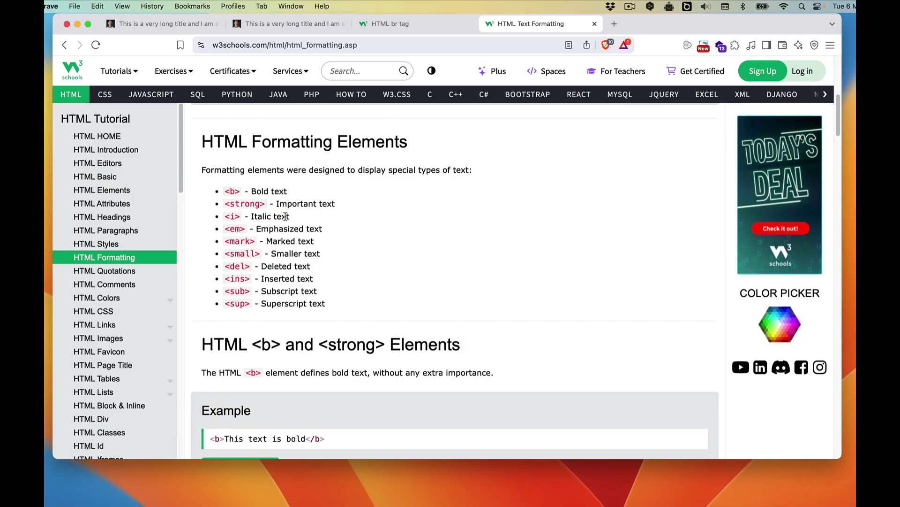
pyautogui.moveTo(266, 207); pyautogui.dragTo(227, 205)
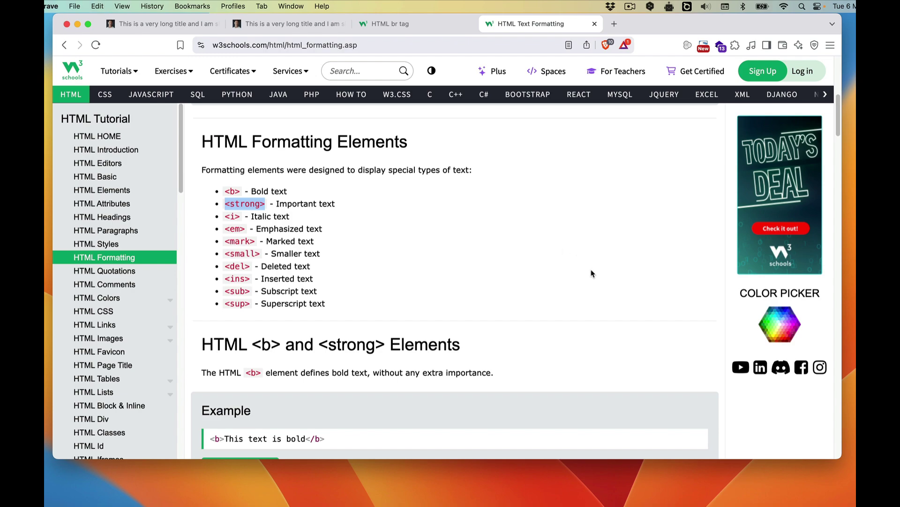
# Examine the <b> and <strong> examples, highlighting the slash in the closing </b> tag
pyautogui.scroll(-1, 549, 278)
pyautogui.scroll(-5, 549, 278)
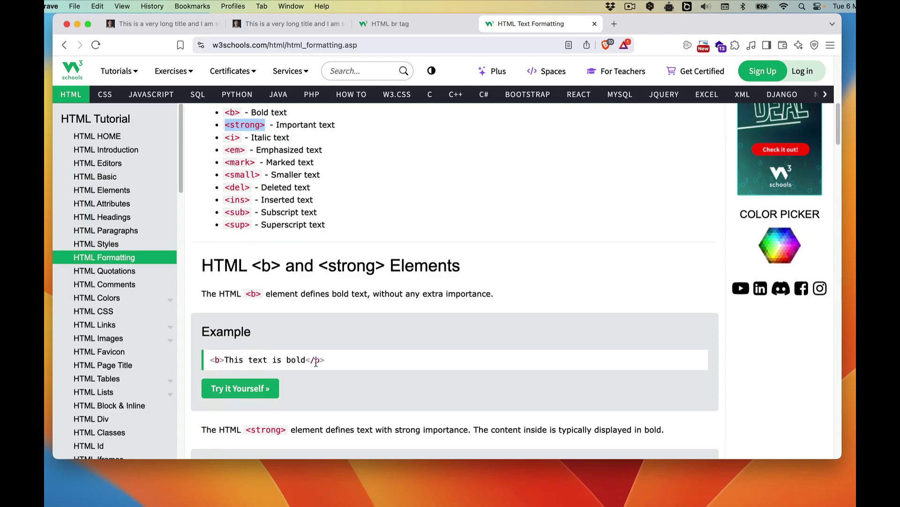
pyautogui.moveTo(315, 361); pyautogui.dragTo(310, 361)
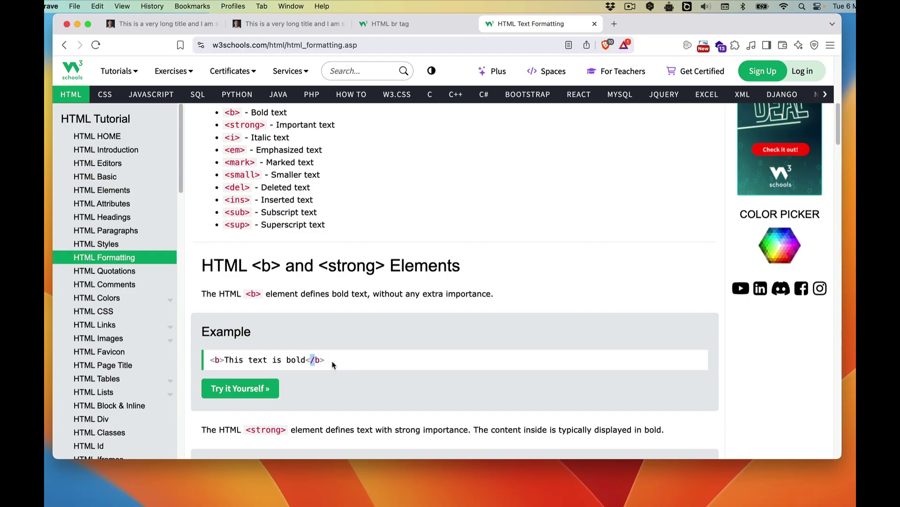
pyautogui.scroll(-2, 361, 365)
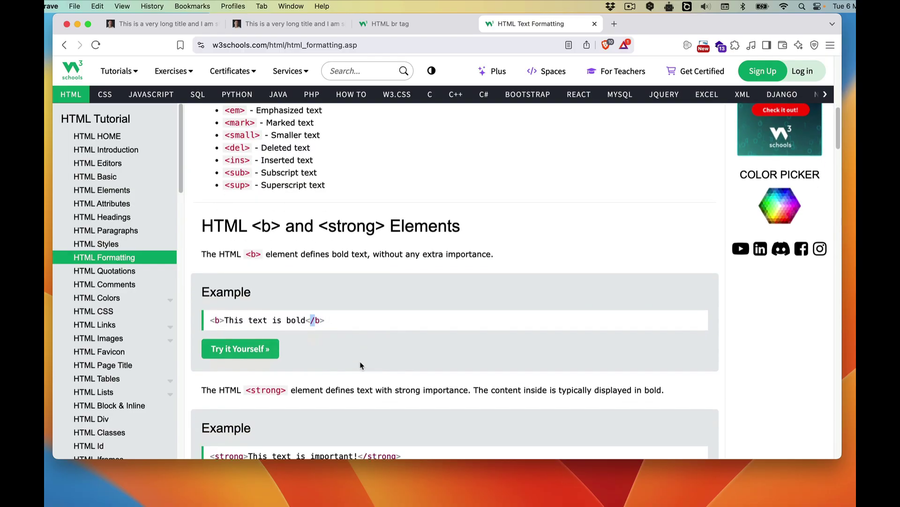
pyautogui.scroll(-4, 358, 389)
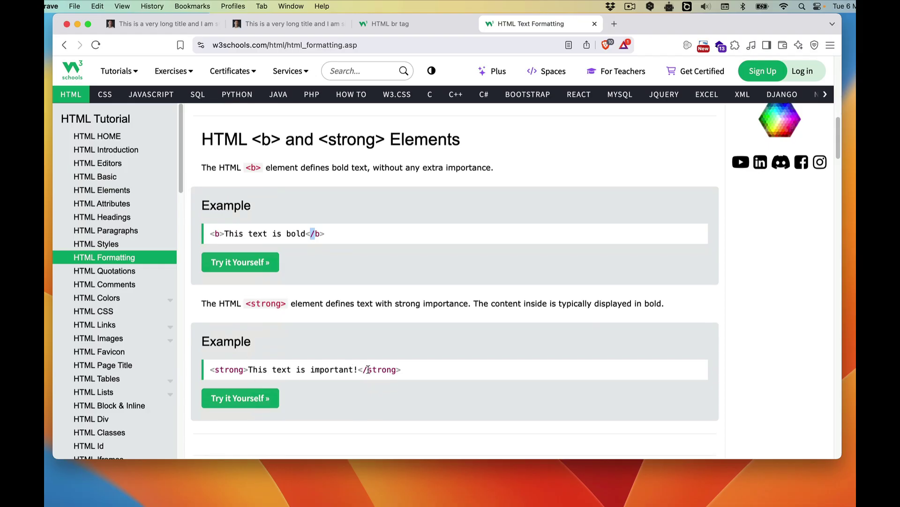
pyautogui.scroll(7, 441, 366)
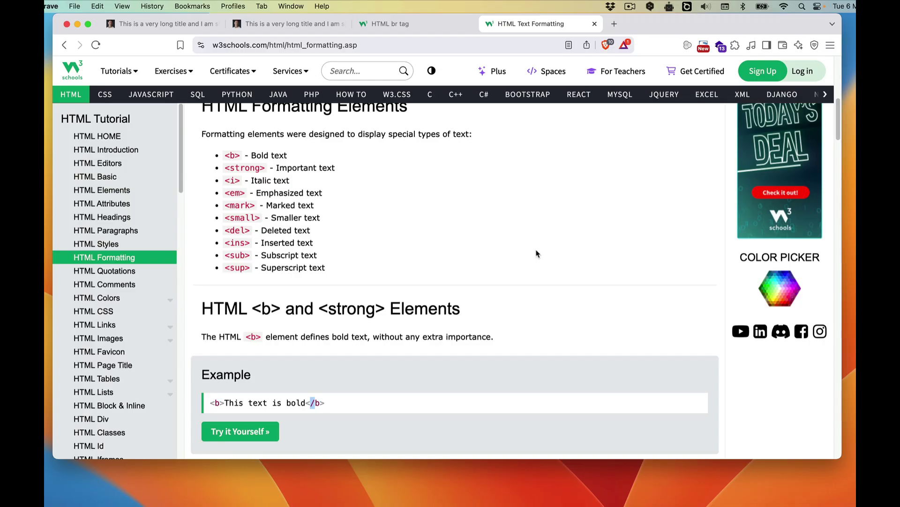
pyautogui.scroll(-3, 531, 308)
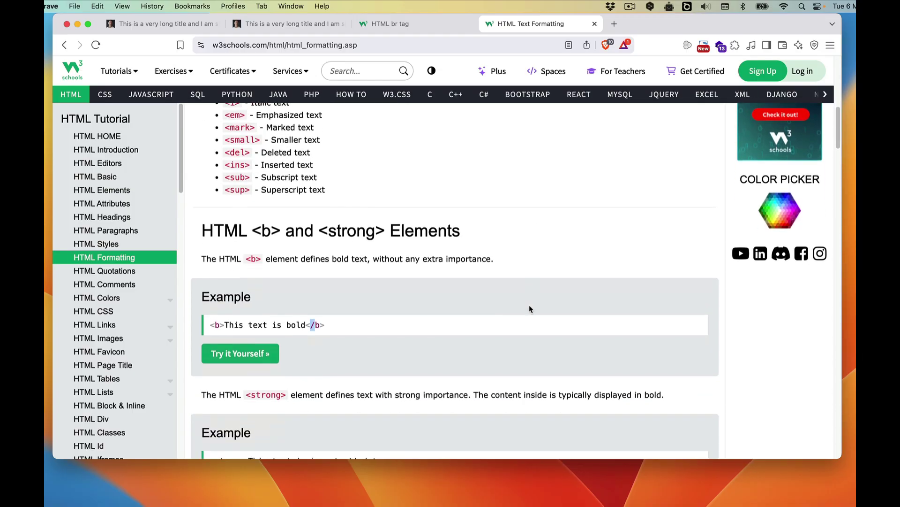
# Compare the <br> tag example with the paired <b>, <strong>, <i> and <em> examples on the text formatting page
pyautogui.click(408, 26)
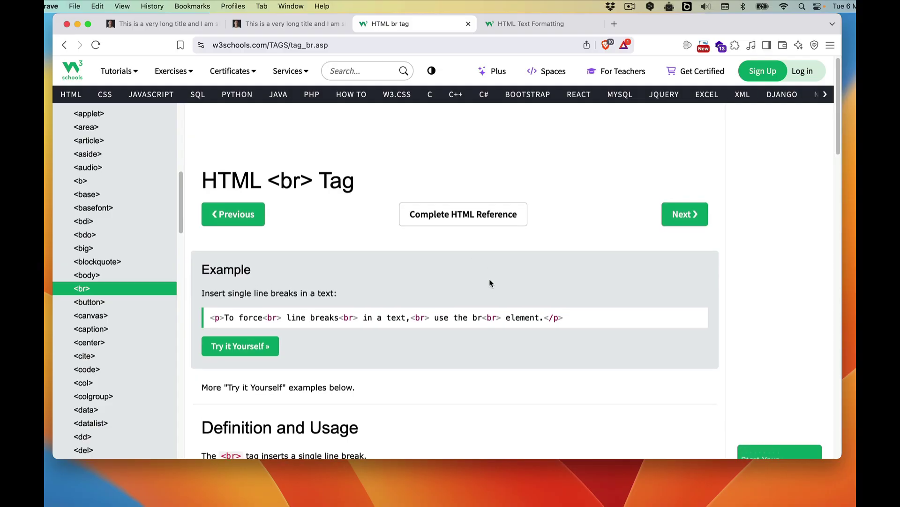
pyautogui.scroll(-2, 490, 281)
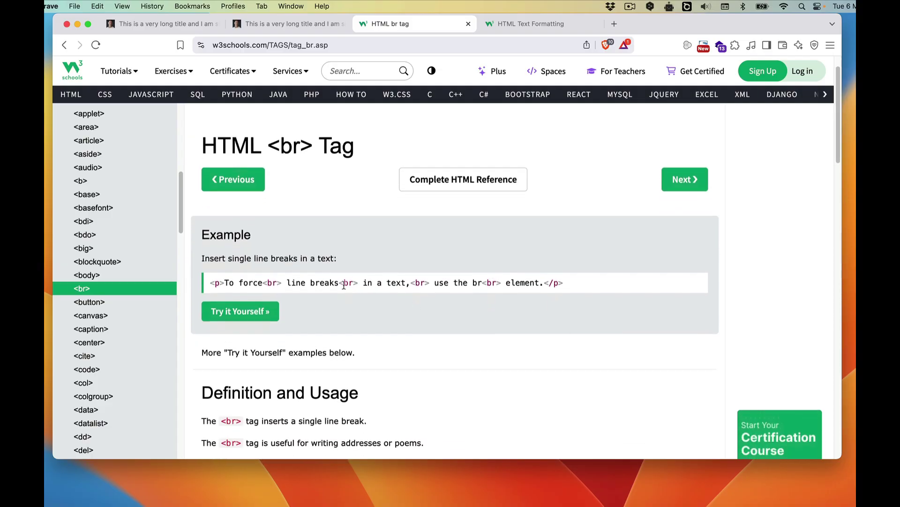
pyautogui.click(521, 28)
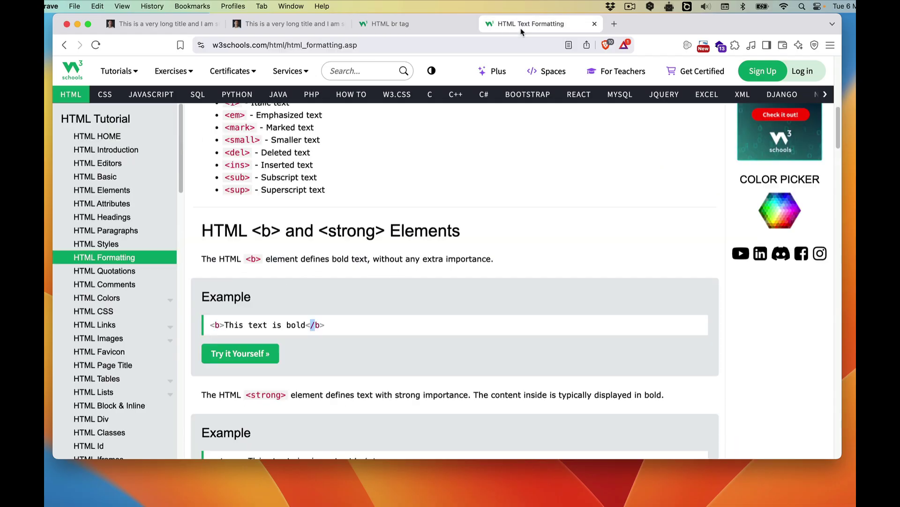
pyautogui.scroll(-10, 514, 293)
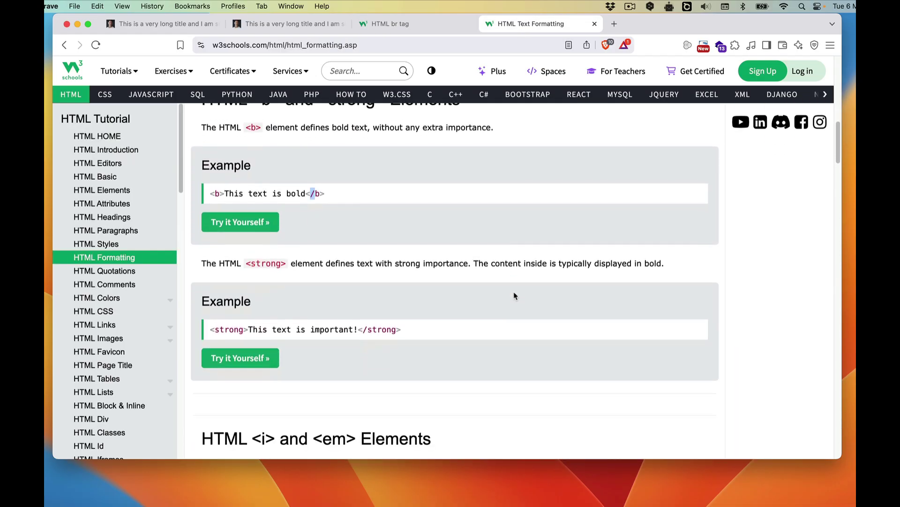
pyautogui.scroll(-5, 514, 296)
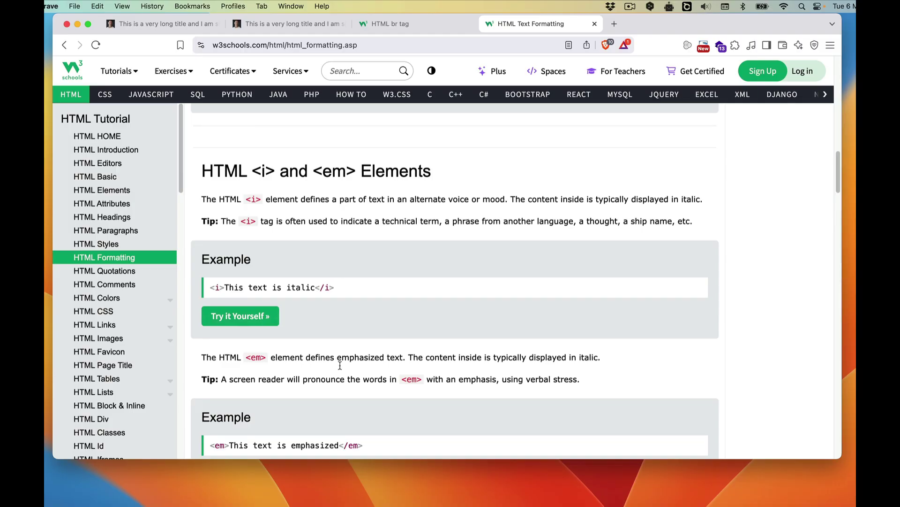
# Open the long-title post for editing, switch it to the code editor and enlarge the title field to show the whole title
pyautogui.scroll(-1, 340, 365)
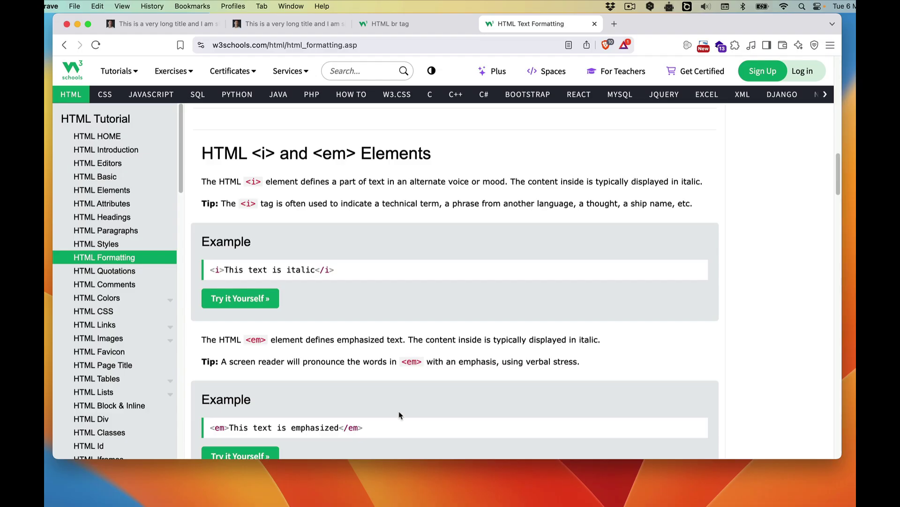
pyautogui.click(270, 25)
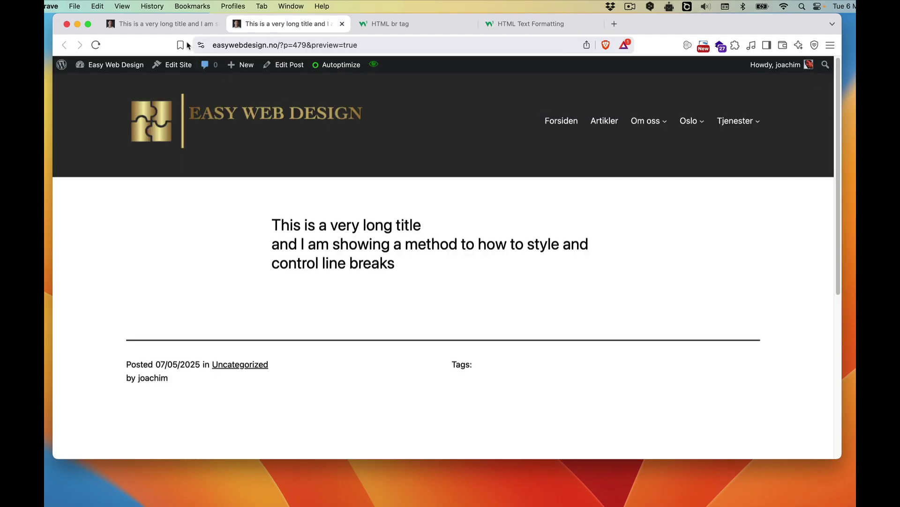
pyautogui.click(168, 25)
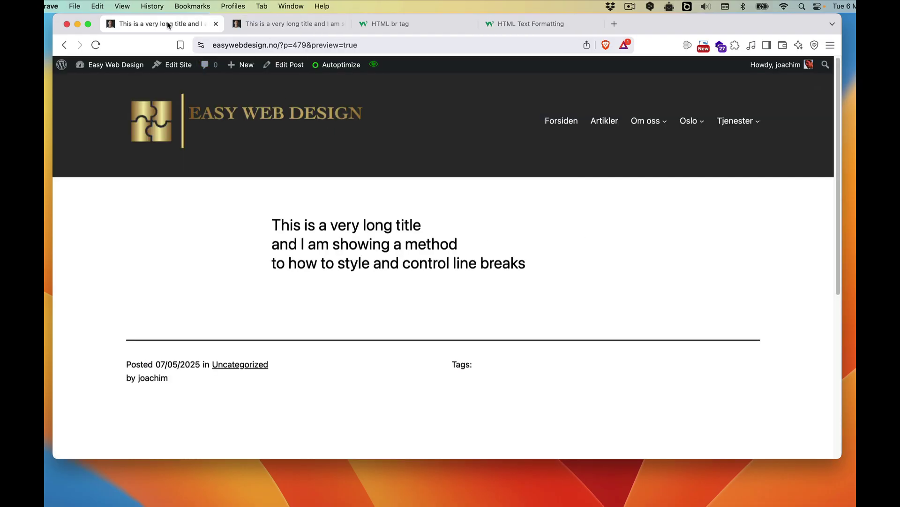
pyautogui.click(290, 66)
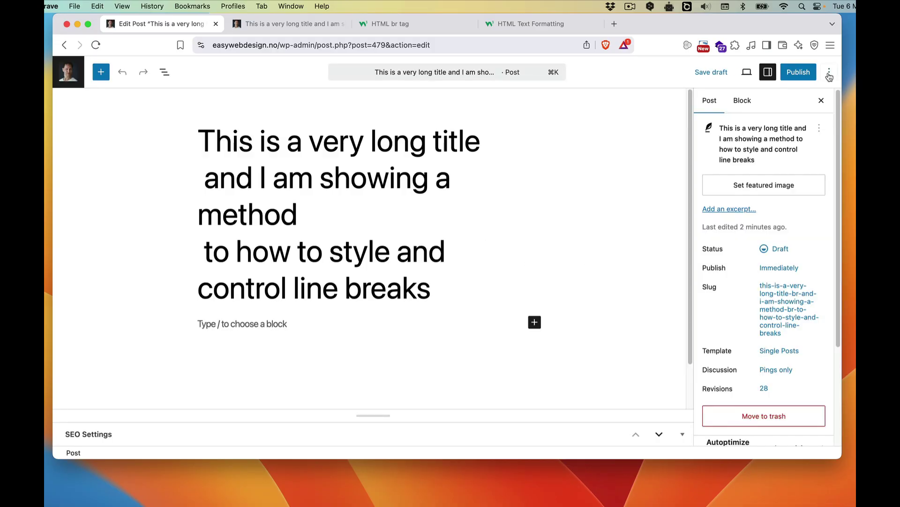
pyautogui.click(829, 72)
pyautogui.click(708, 275)
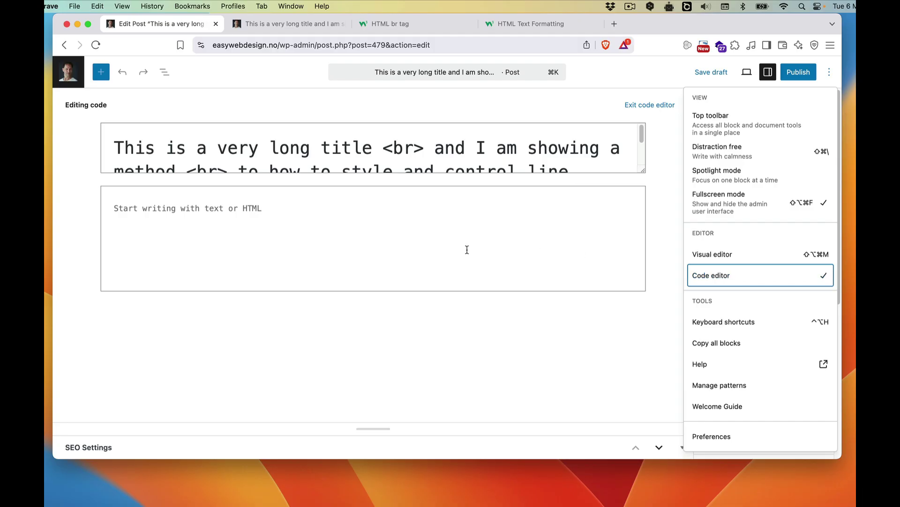
pyautogui.moveTo(641, 171); pyautogui.dragTo(625, 284)
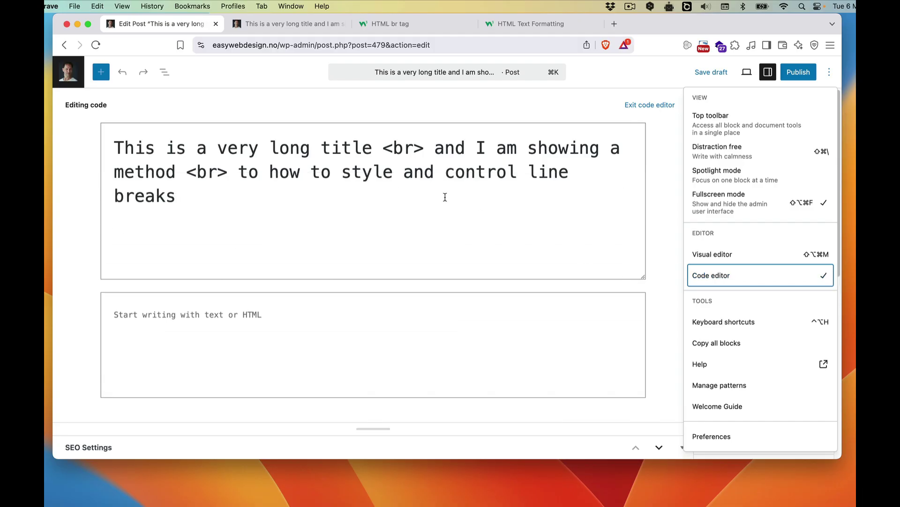
# Wrap the word "style" in the post title in <strong> and </strong> tags and save the draft
pyautogui.click(340, 172)
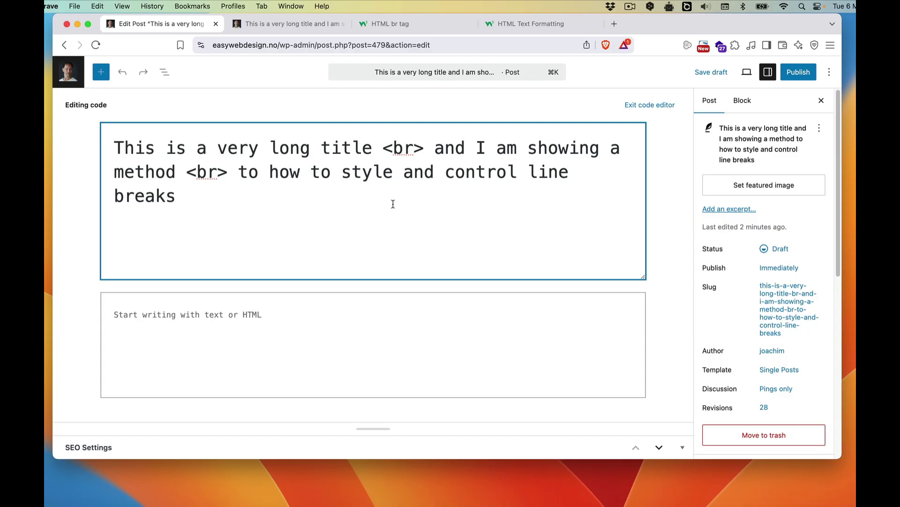
pyautogui.write('<strong>')
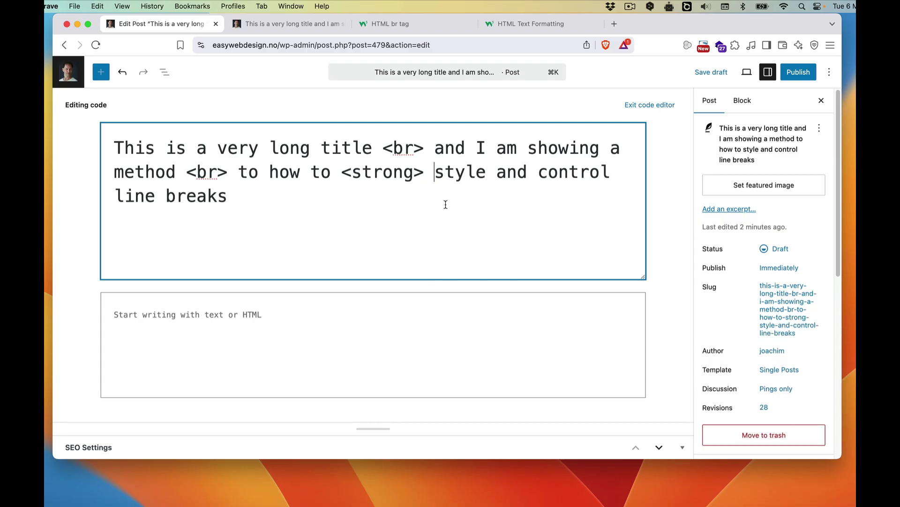
pyautogui.click(495, 176)
pyautogui.write('<strong>')
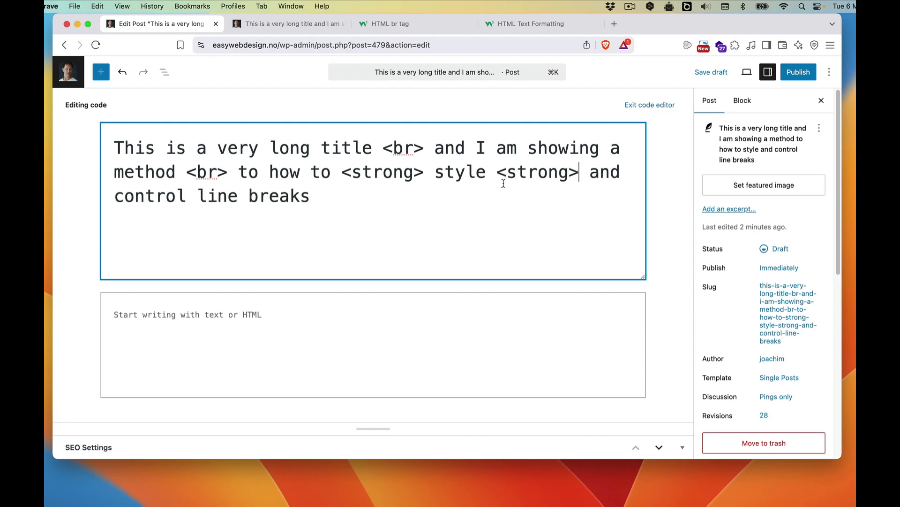
pyautogui.click(506, 172)
pyautogui.write('/')
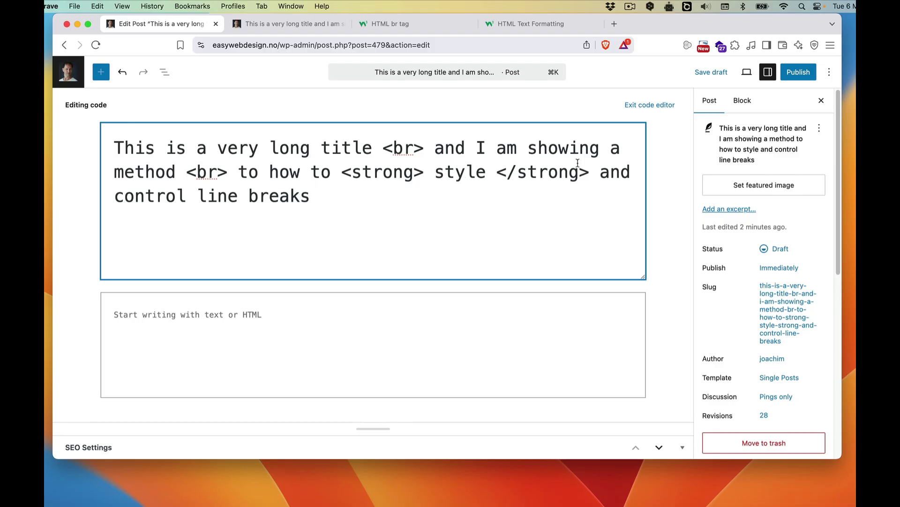
pyautogui.click(712, 71)
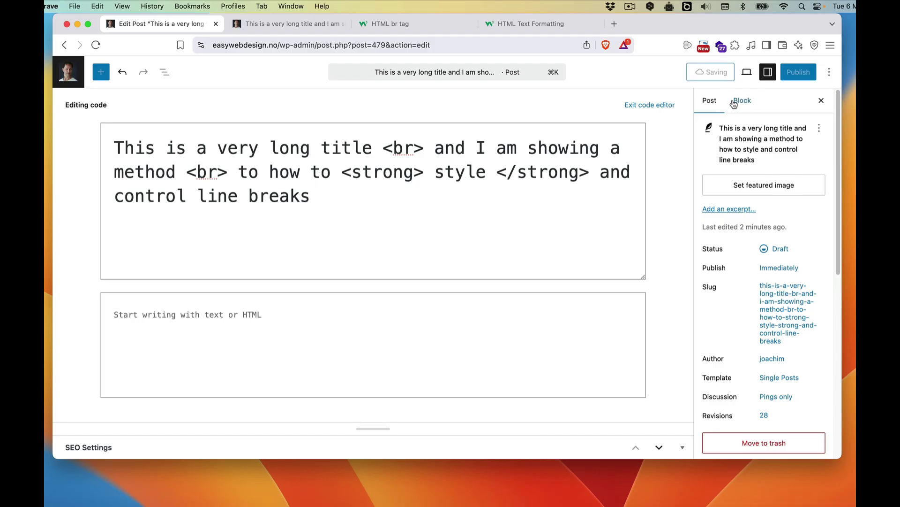
# Reload the post preview and inspect how the word "style" is displayed in the title
pyautogui.click(291, 29)
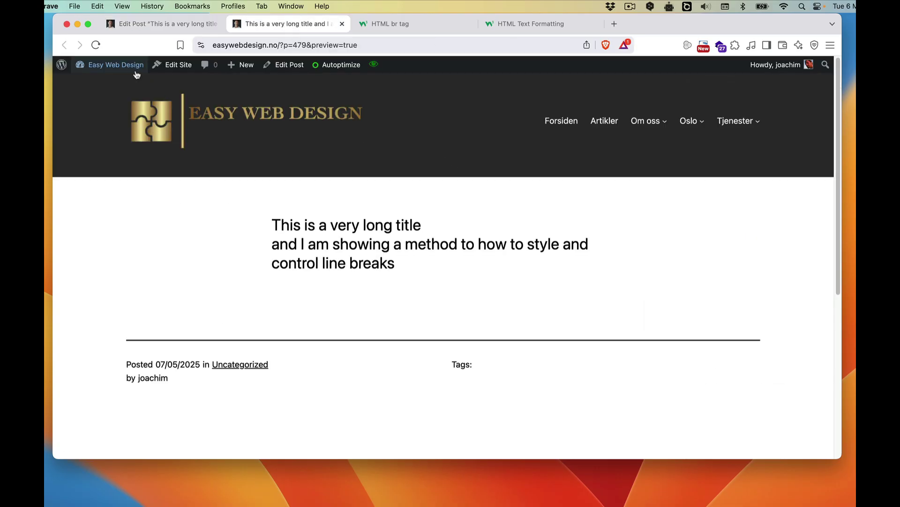
pyautogui.click(96, 44)
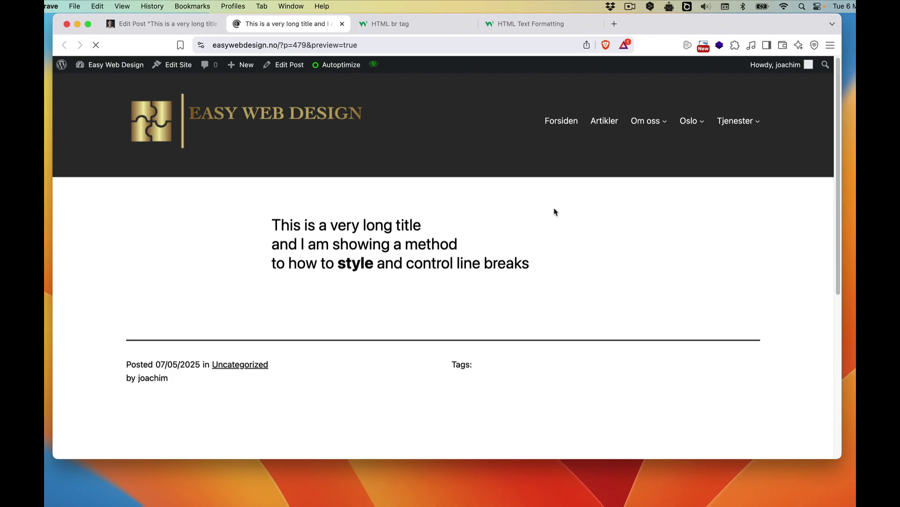
pyautogui.moveTo(334, 262); pyautogui.dragTo(373, 262)
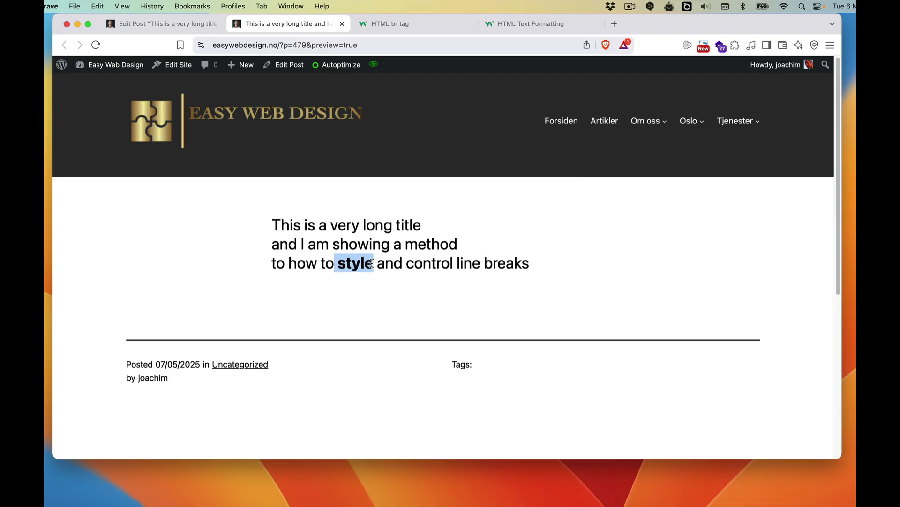
pyautogui.click(379, 263)
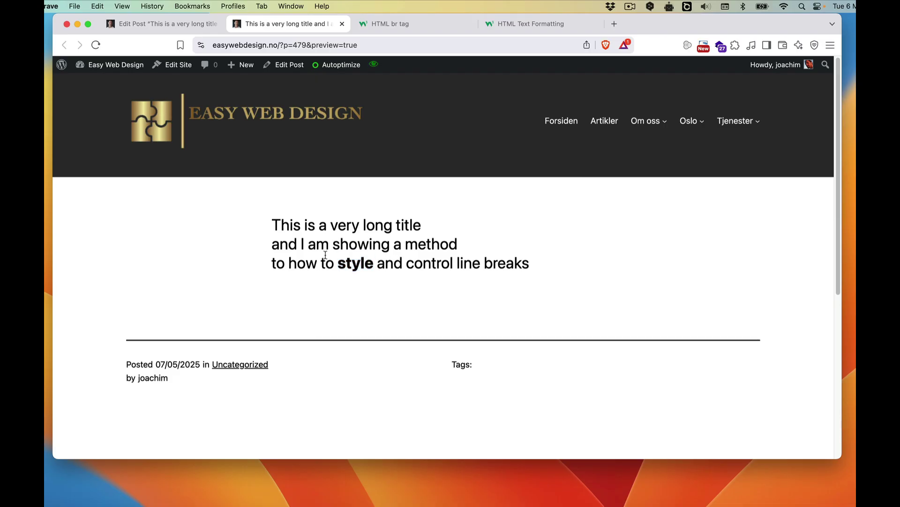
# Review the list of HTML formatting elements on the W3Schools text formatting page and highlight the <mark> entry
pyautogui.click(490, 27)
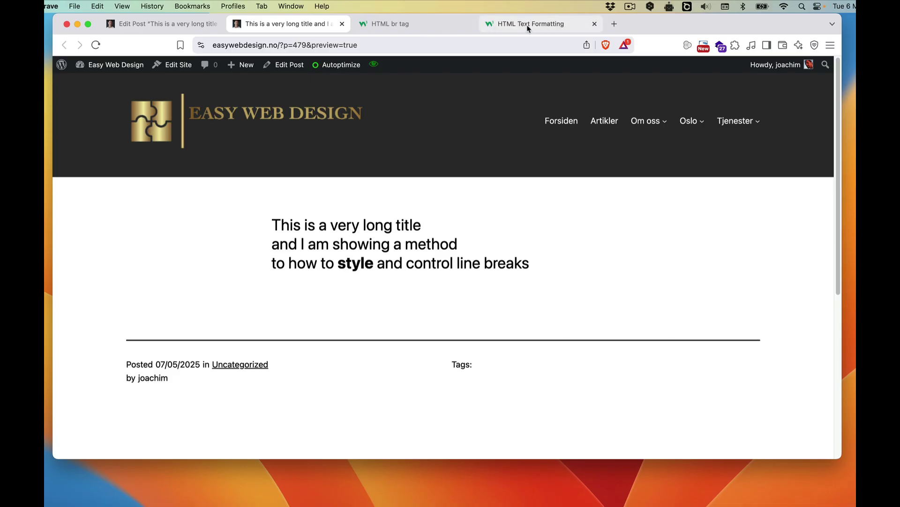
pyautogui.scroll(15, 426, 275)
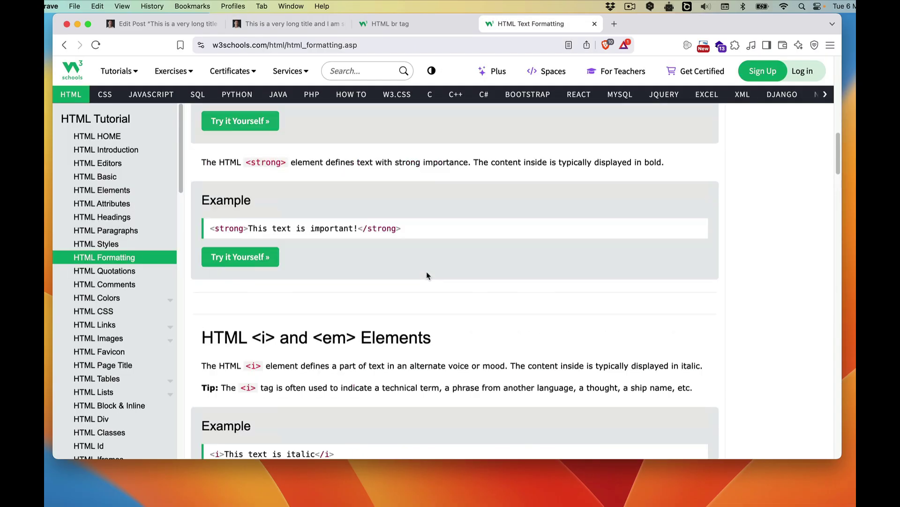
pyautogui.scroll(3, 427, 275)
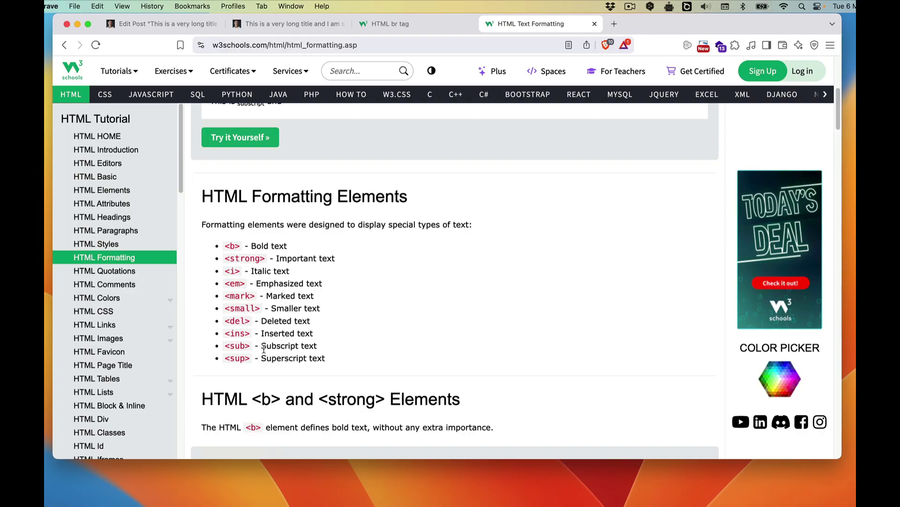
pyautogui.moveTo(256, 298); pyautogui.dragTo(226, 295)
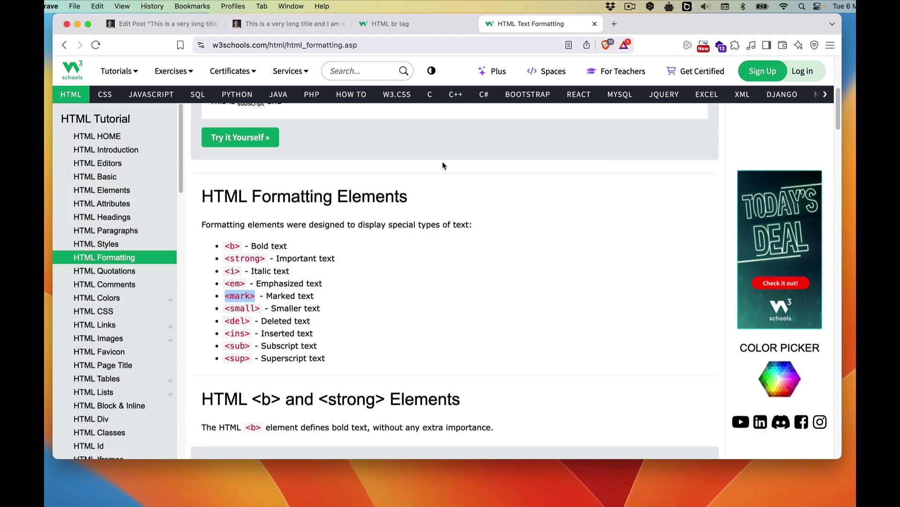
# Switch the long-title post back to the visual editor, leave it and open the list of all the site's pages
pyautogui.click(279, 25)
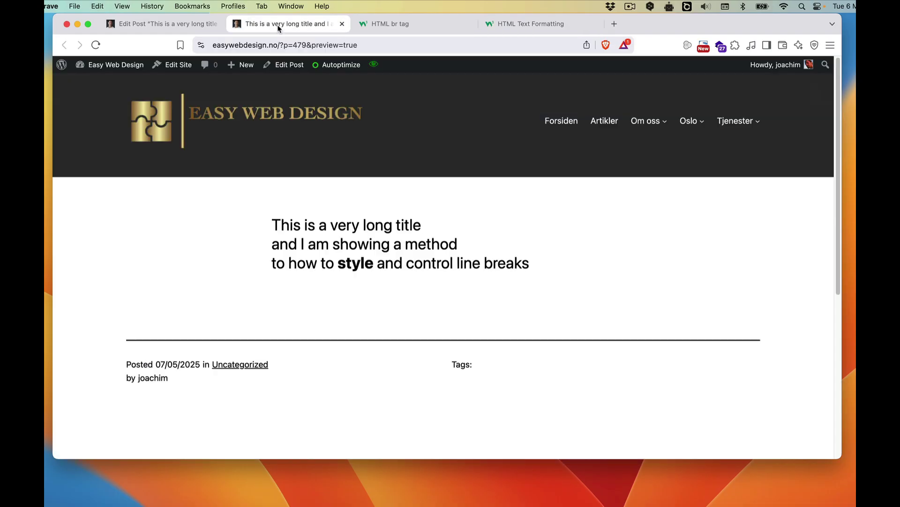
pyautogui.click(290, 66)
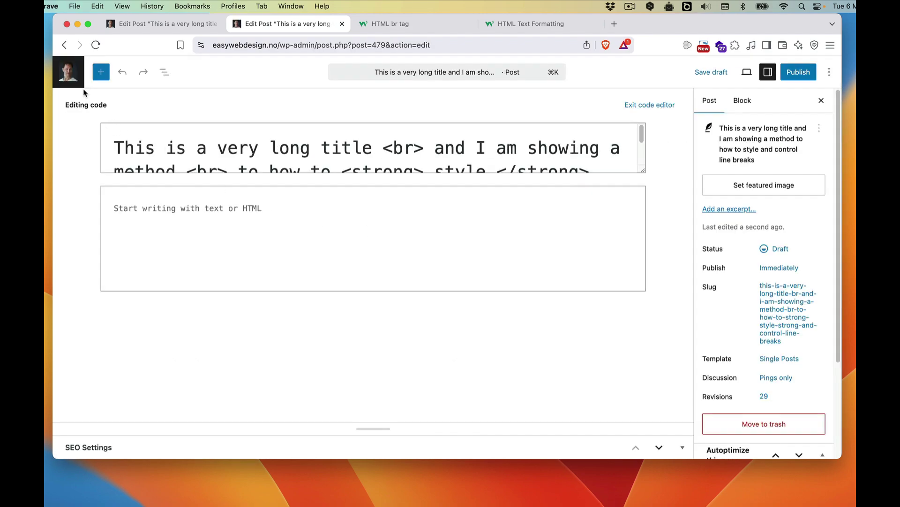
pyautogui.click(651, 105)
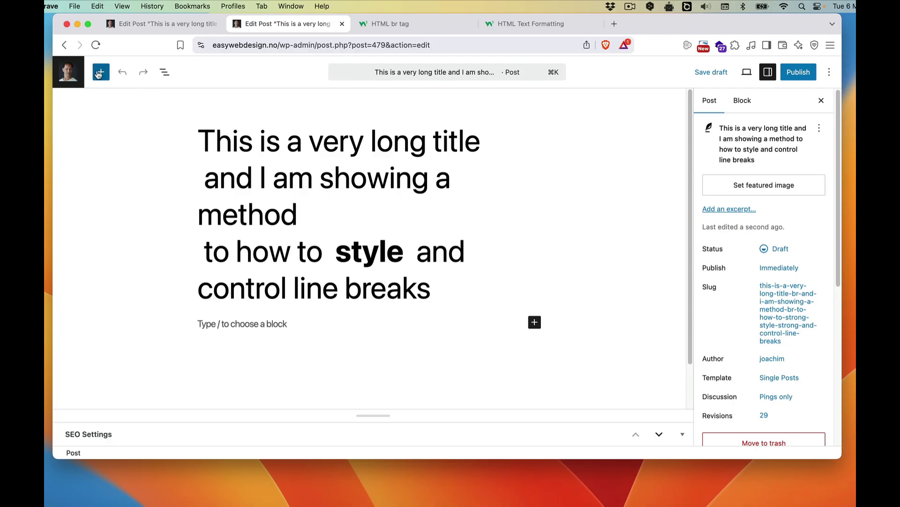
pyautogui.click(68, 72)
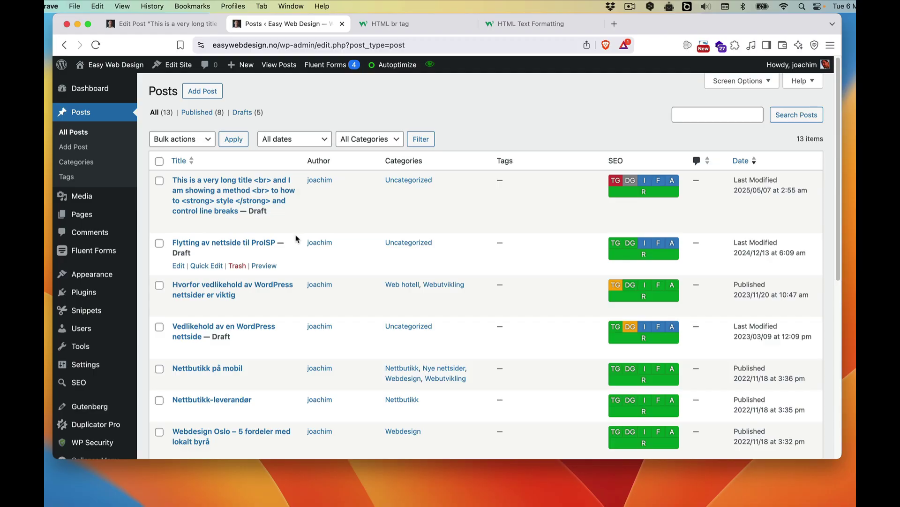
pyautogui.moveTo(95, 216)
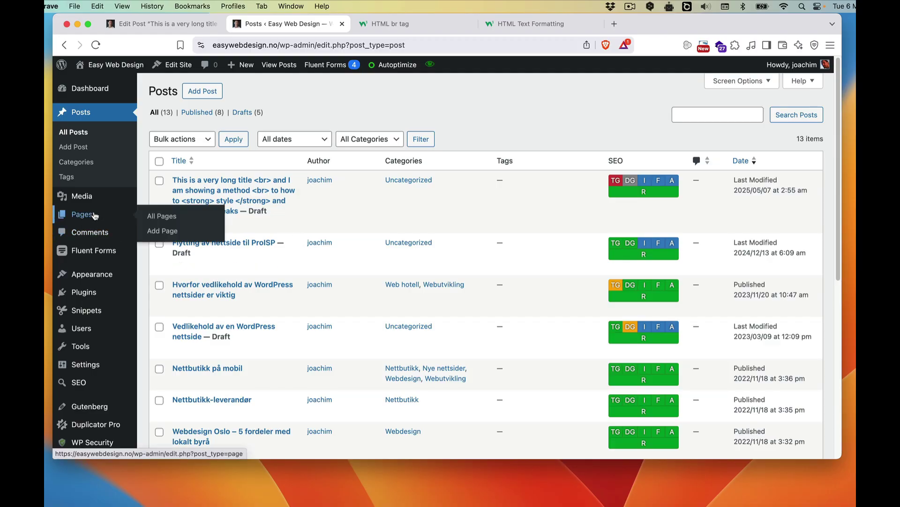
pyautogui.click(161, 216)
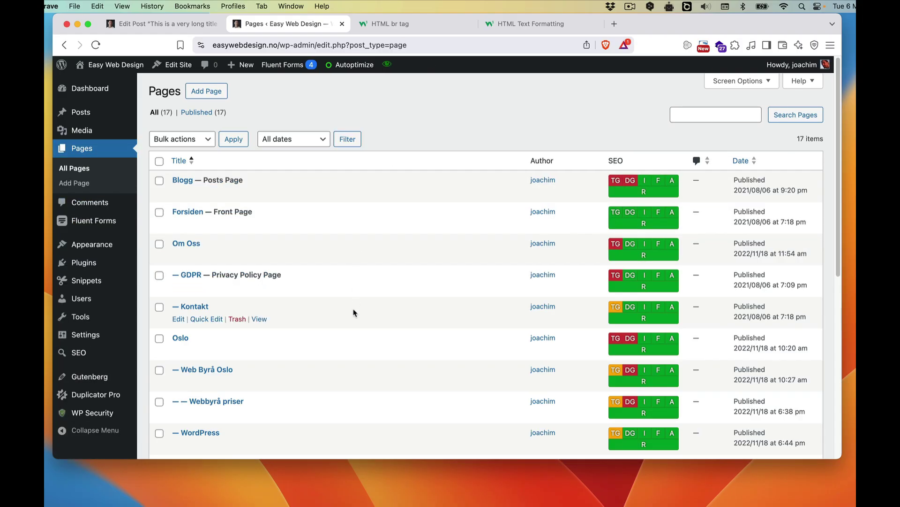
# Quick-edit the page "Vedlikehold og drift av WordPress nettsider", wrapping "drift" in its title in <mark> and </mark> tags, and update it
pyautogui.scroll(-6, 354, 312)
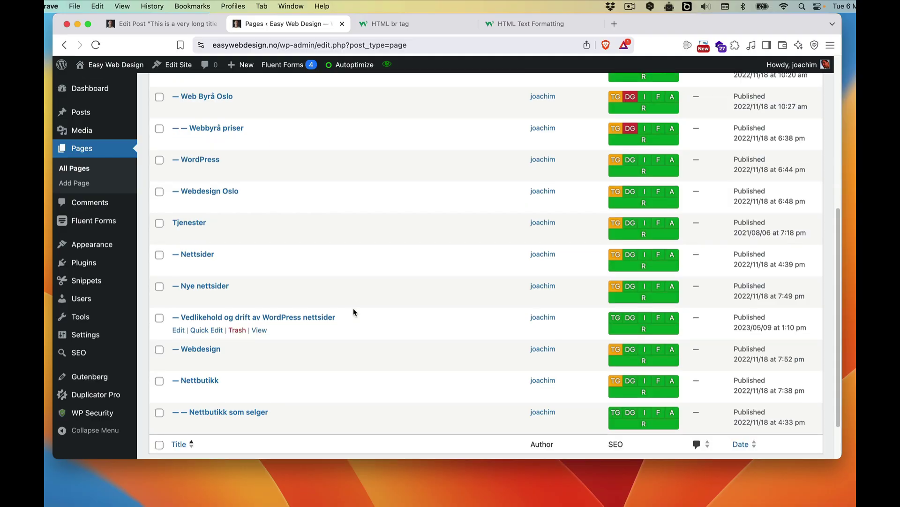
pyautogui.click(206, 329)
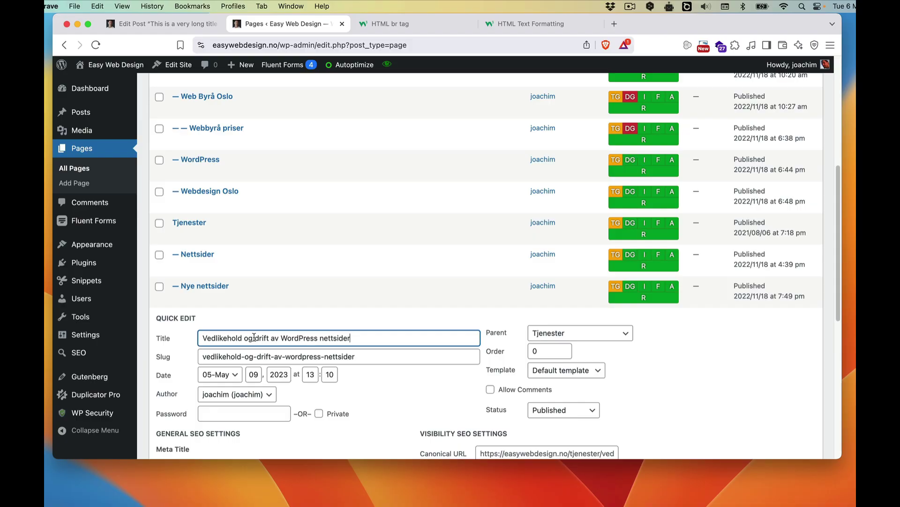
pyautogui.write('<mark> drift ')
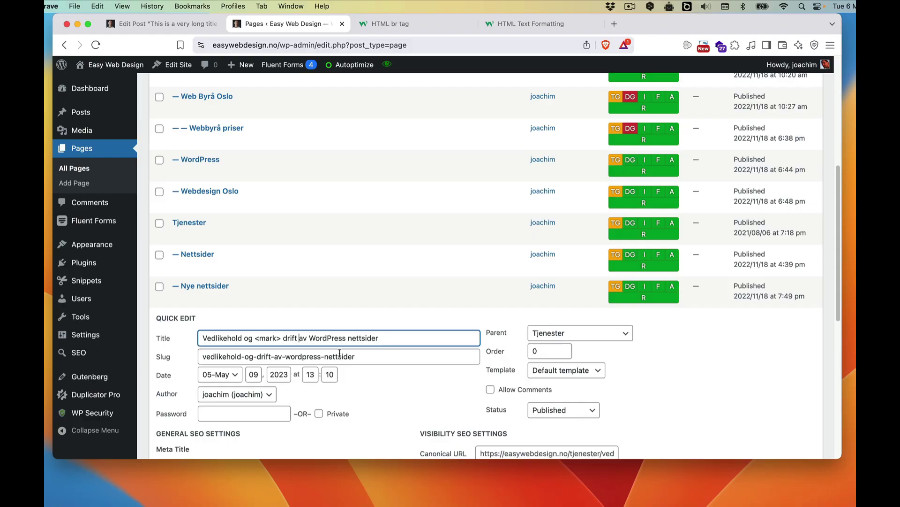
pyautogui.write('</mark>')
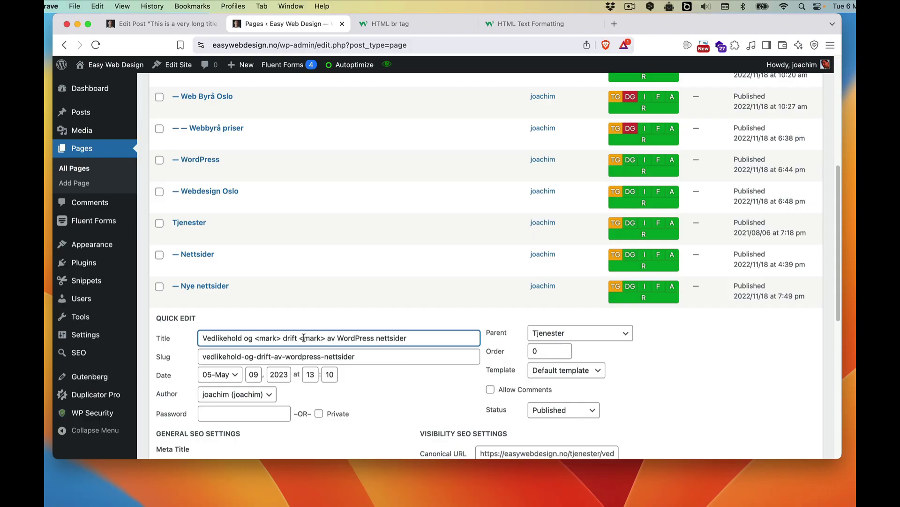
pyautogui.click(304, 337)
pyautogui.write('/')
pyautogui.scroll(-3, 390, 382)
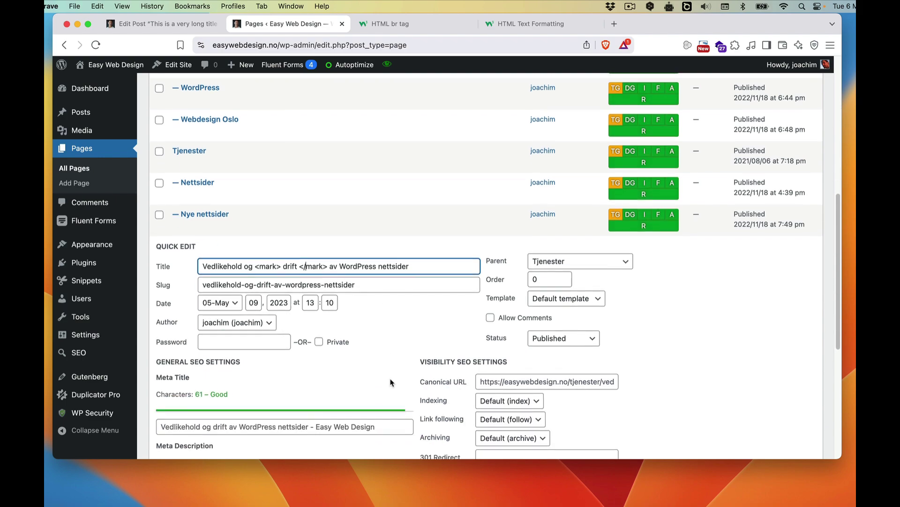
pyautogui.scroll(-5, 390, 379)
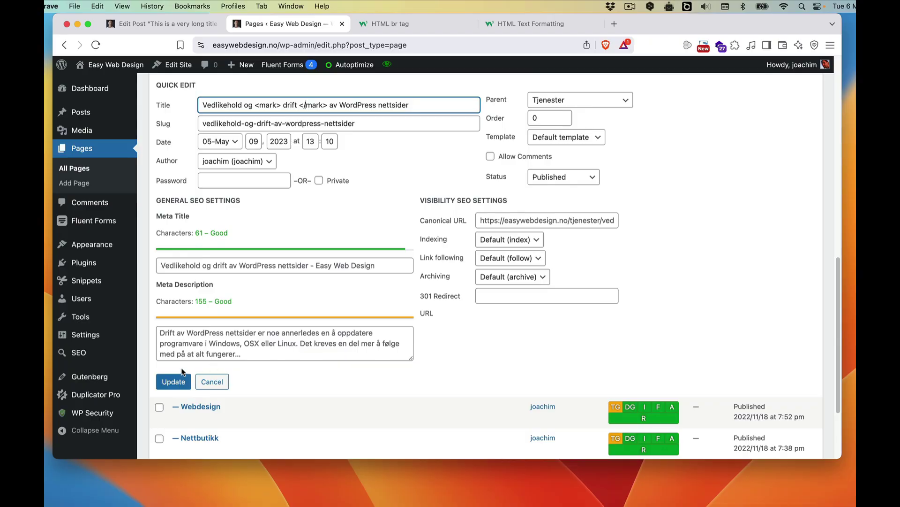
pyautogui.click(174, 381)
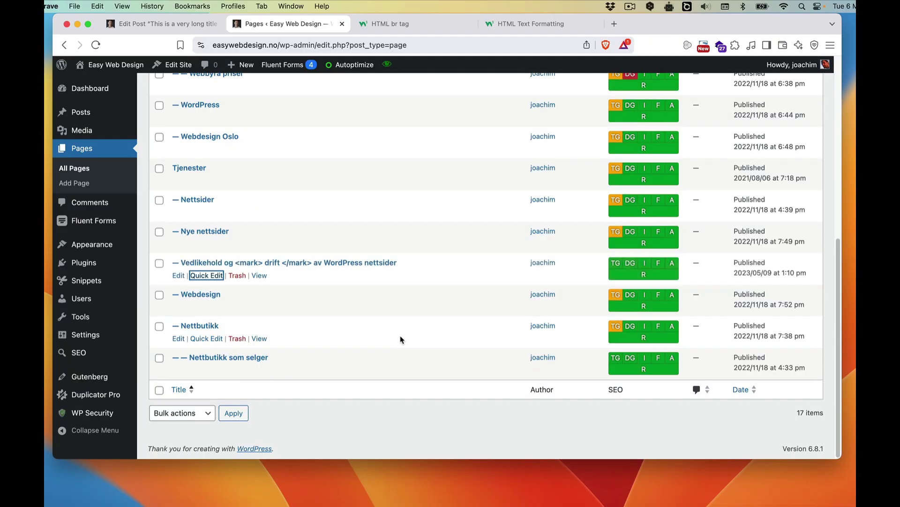
# View the page "Vedlikehold og drift av WordPress nettsider" on the site to check its title, and return to the pages list
pyautogui.click(259, 280)
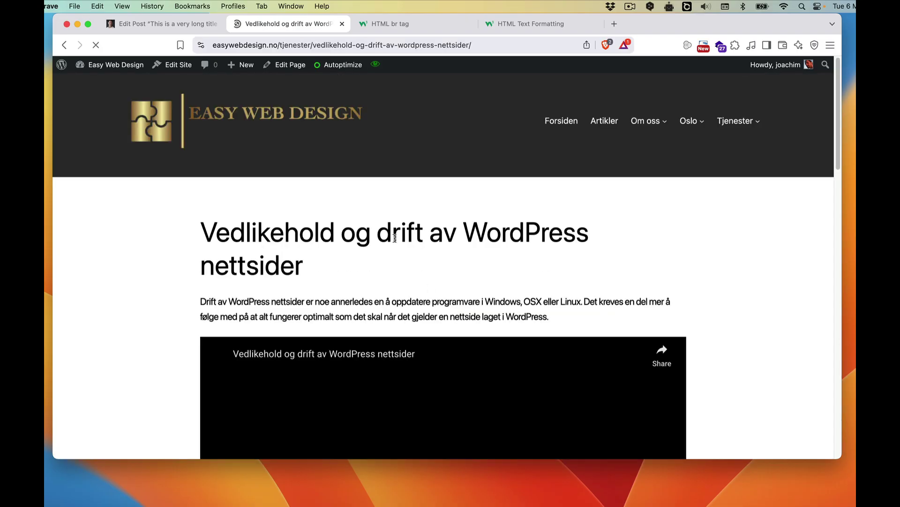
pyautogui.click(65, 45)
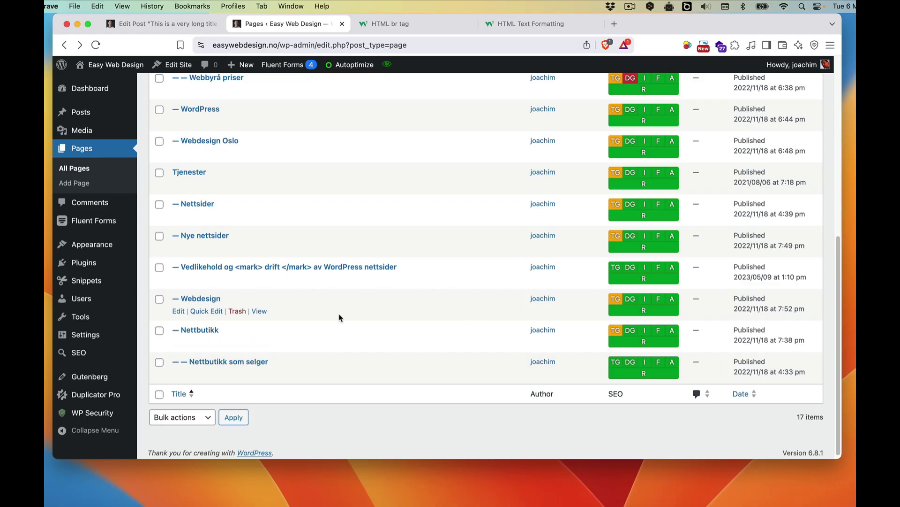
# Quick-edit the page "Vedlikehold og drift av WordPress nettsider", removing the <mark> and </mark> tags around "drift" in its title, and update it
pyautogui.click(208, 280)
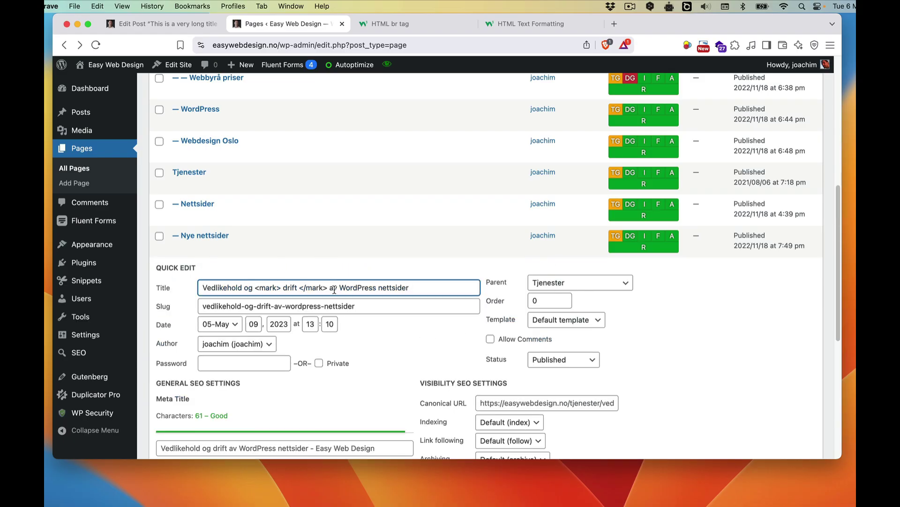
pyautogui.click(330, 287)
pyautogui.press('BackSpace')
pyautogui.press('BackSpace')
pyautogui.press('BackSpace')
pyautogui.press('BackSpace')
pyautogui.press('BackSpace')
pyautogui.press('BackSpace')
pyautogui.press('BackSpace')
pyautogui.press('BackSpace')
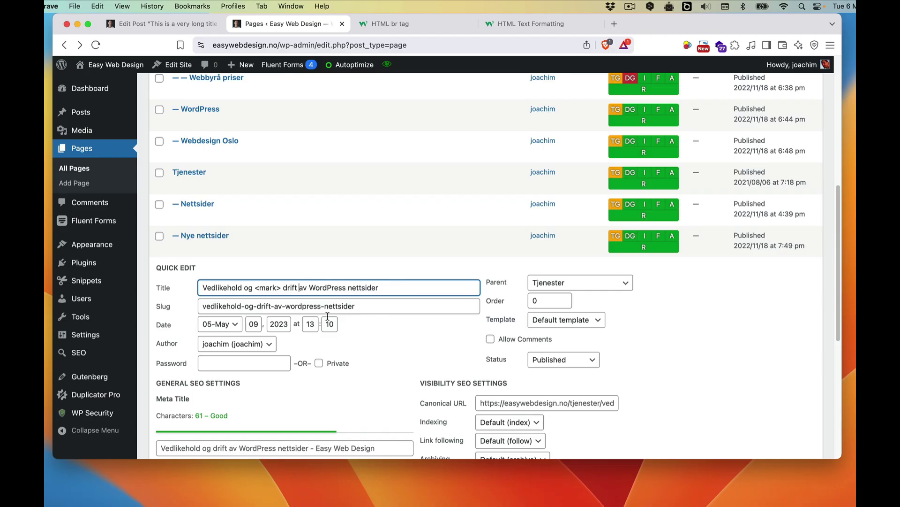
pyautogui.click(283, 288)
pyautogui.press('BackSpace')
pyautogui.press('BackSpace')
pyautogui.press('BackSpace')
pyautogui.press('BackSpace')
pyautogui.press('BackSpace')
pyautogui.press('BackSpace')
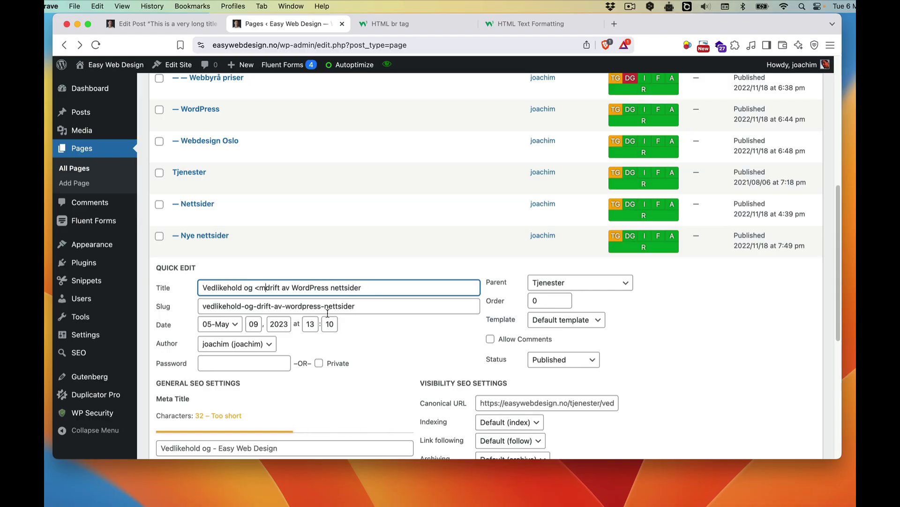
pyautogui.scroll(-5, 381, 373)
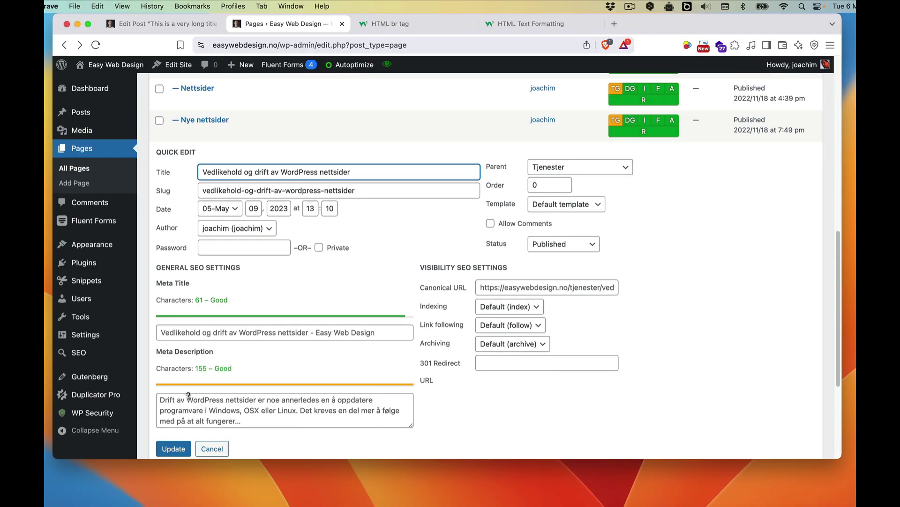
pyautogui.click(172, 449)
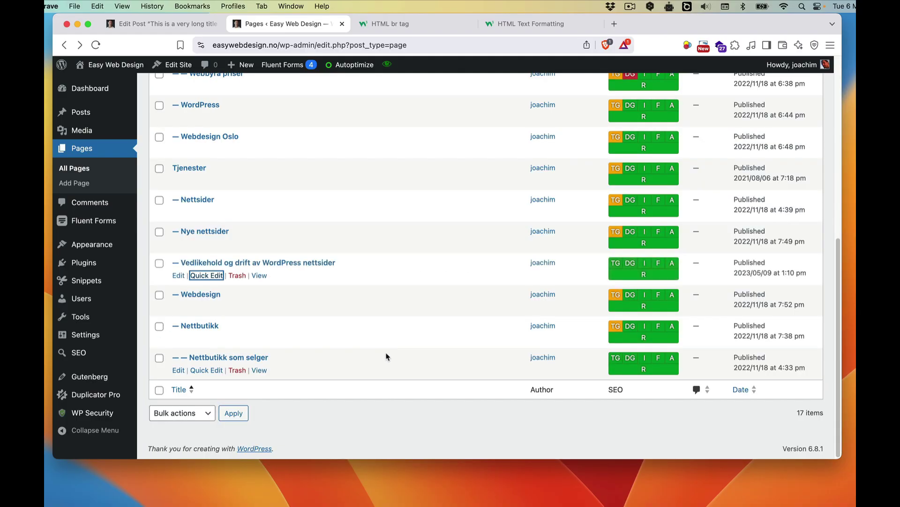
# Open the list of all the site's posts
pyautogui.scroll(10, 392, 354)
pyautogui.moveTo(111, 114)
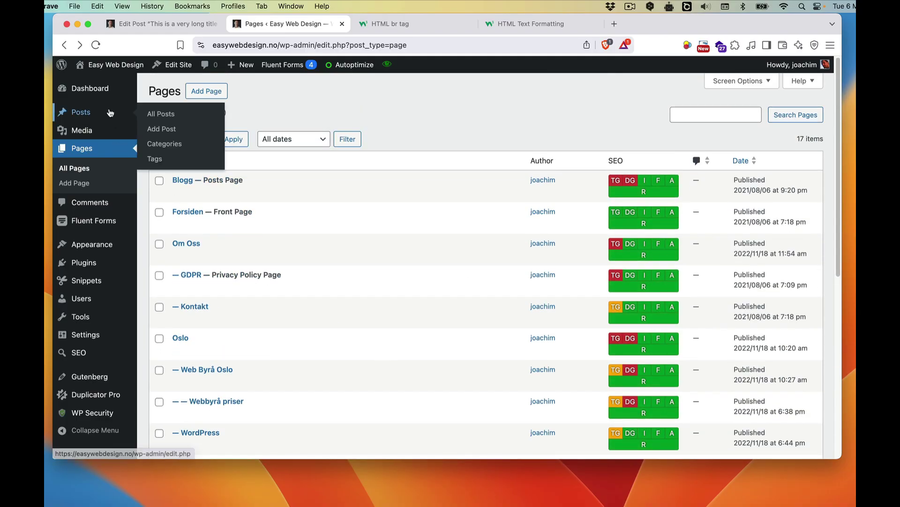
pyautogui.click(147, 113)
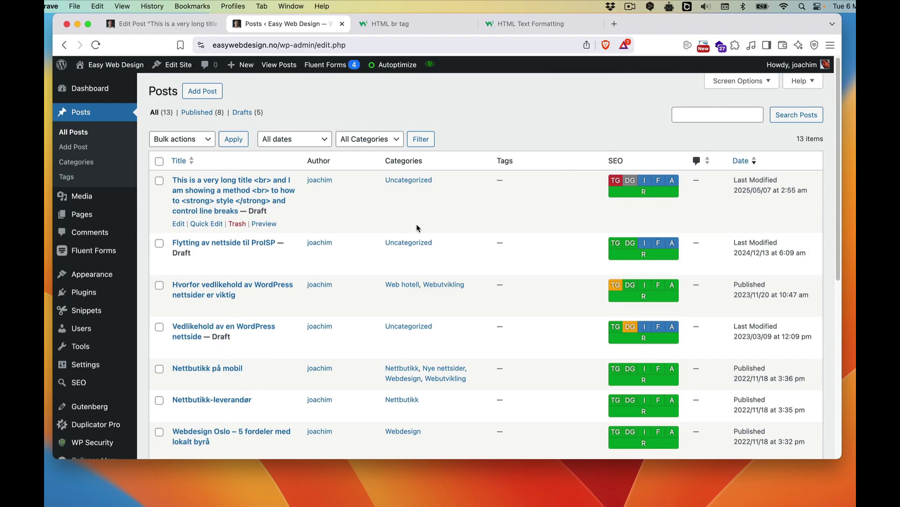
# Quick-edit the long-title draft post, wrapping "control line breaks" in its title in <mark> and </mark> tags, and update it
pyautogui.click(216, 224)
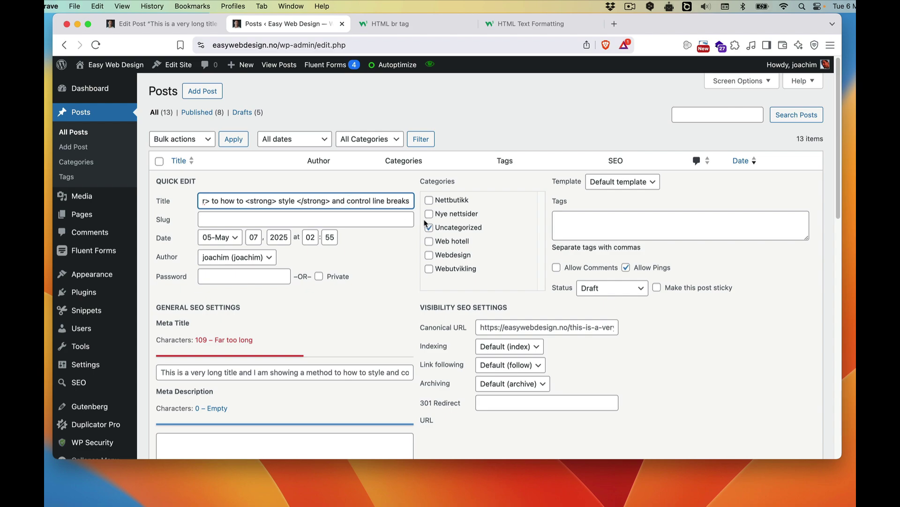
pyautogui.write('<mark>')
pyautogui.press('Right')
pyautogui.press('Right')
pyautogui.press('Right')
pyautogui.press('Right')
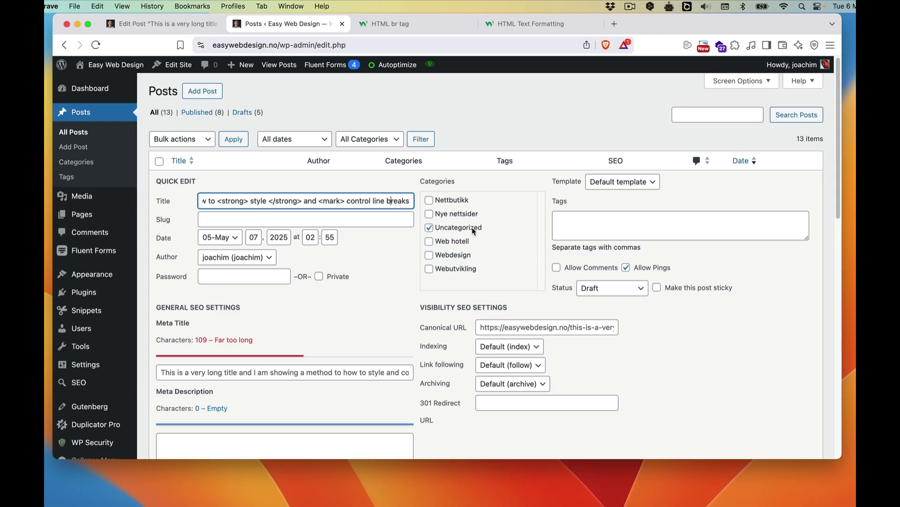
pyautogui.press('Right')
pyautogui.press('Right')
pyautogui.write('<mark>')
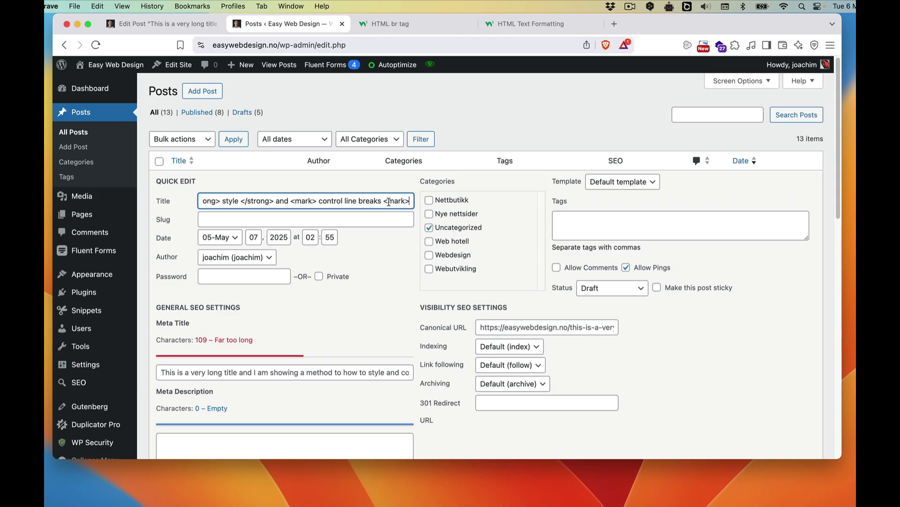
pyautogui.click(389, 202)
pyautogui.write('/')
pyautogui.scroll(-5, 428, 346)
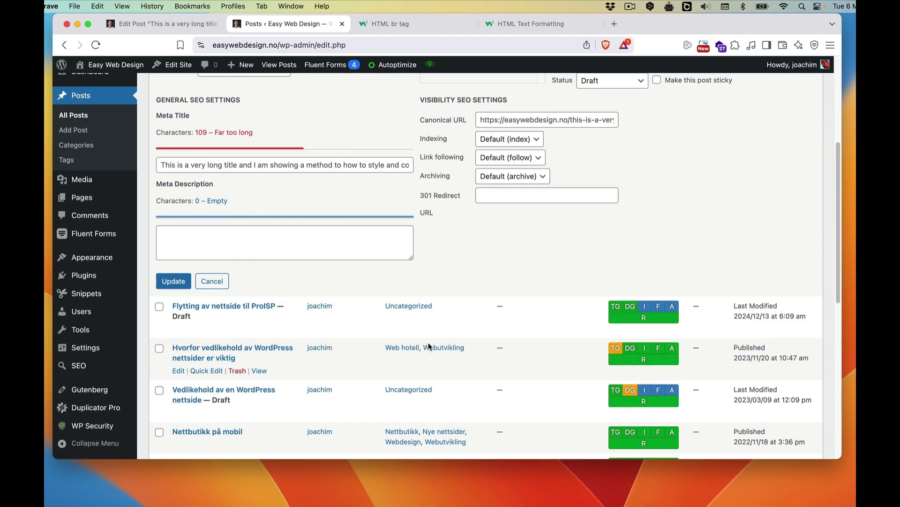
pyautogui.click(174, 281)
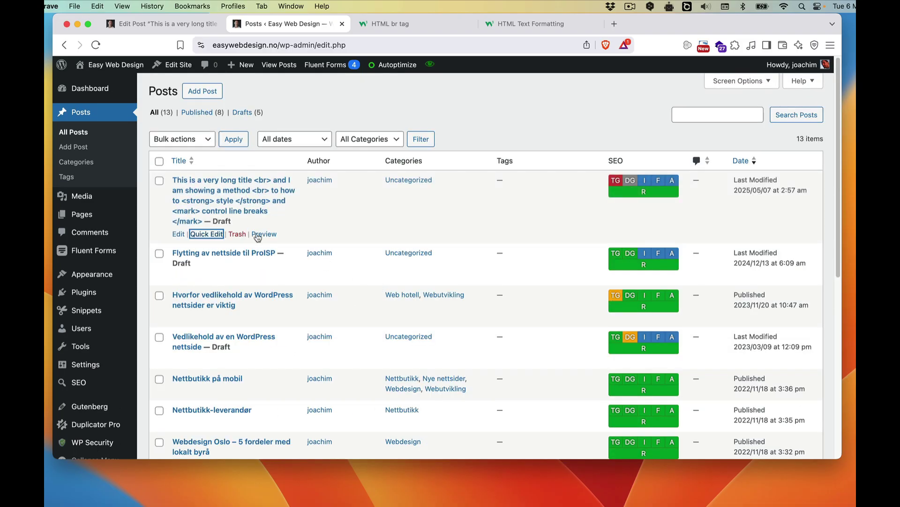
# Preview the long-title post and inspect how "style" and "control line breaks" are displayed in the title
pyautogui.click(257, 235)
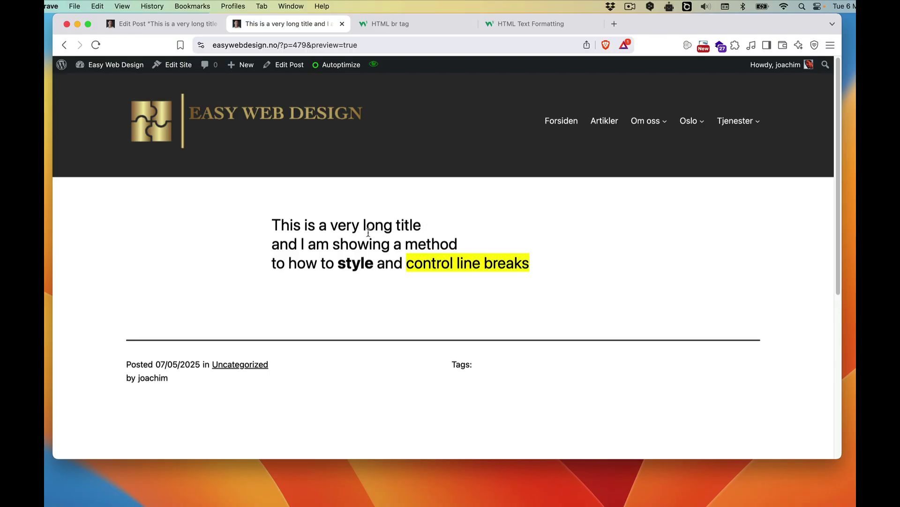
pyautogui.moveTo(339, 264); pyautogui.dragTo(371, 264)
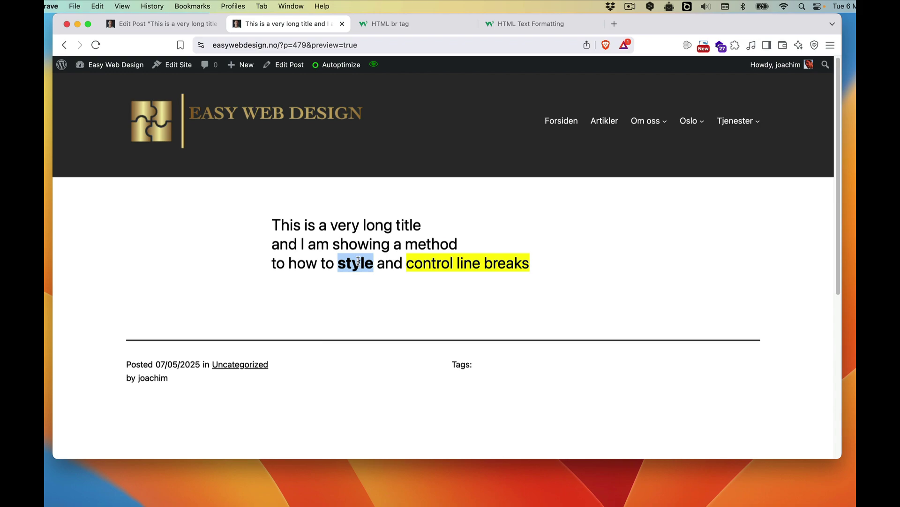
pyautogui.moveTo(408, 264); pyautogui.dragTo(535, 266)
pyautogui.click(510, 242)
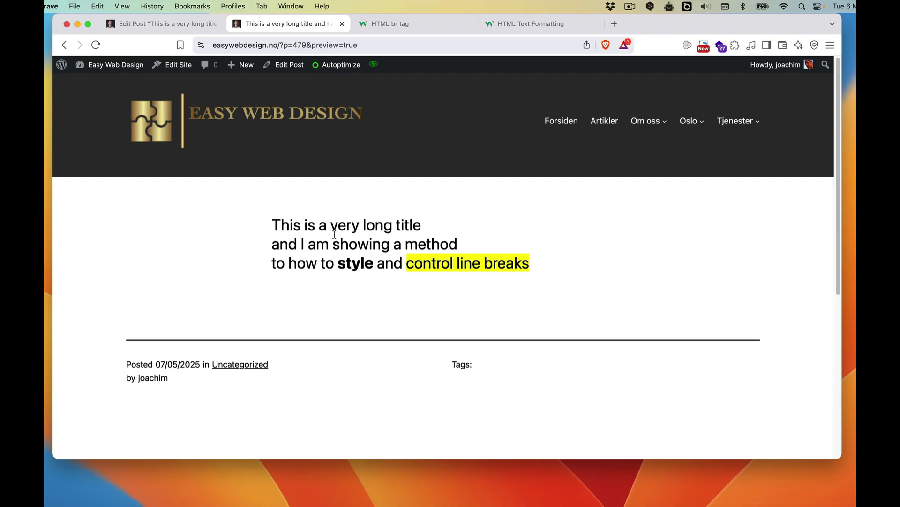